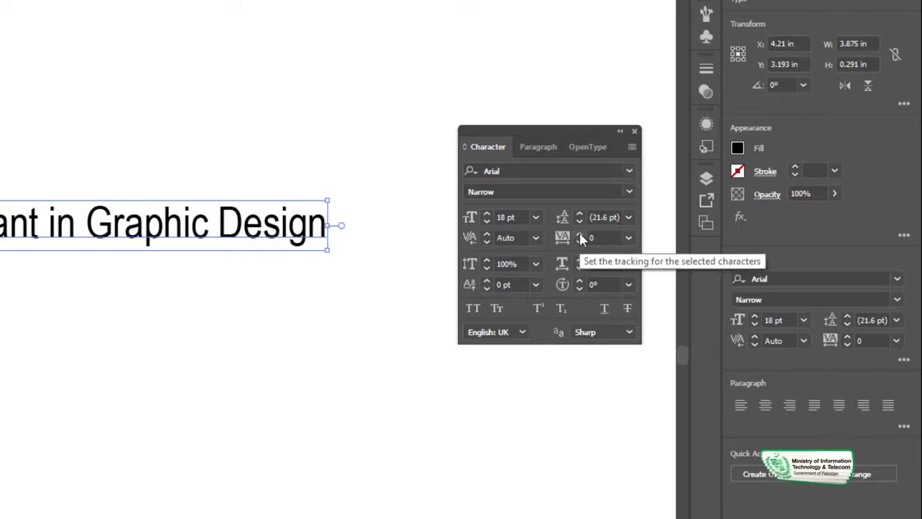
# Widen the line's tracking step by step to about 125 and nudge the line slightly left.
pyautogui.click(580, 235)
pyautogui.click(580, 235)
pyautogui.click(580, 235)
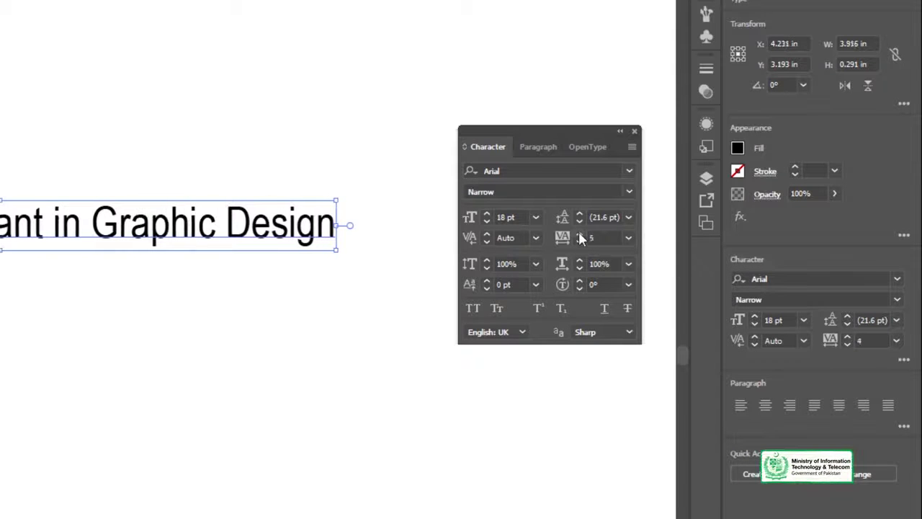
pyautogui.click(579, 234)
pyautogui.click(579, 235)
pyautogui.click(579, 234)
pyautogui.click(580, 235)
pyautogui.click(579, 235)
pyautogui.click(579, 235)
pyautogui.click(580, 235)
pyautogui.click(580, 235)
pyautogui.click(580, 235)
pyautogui.click(79, 125)
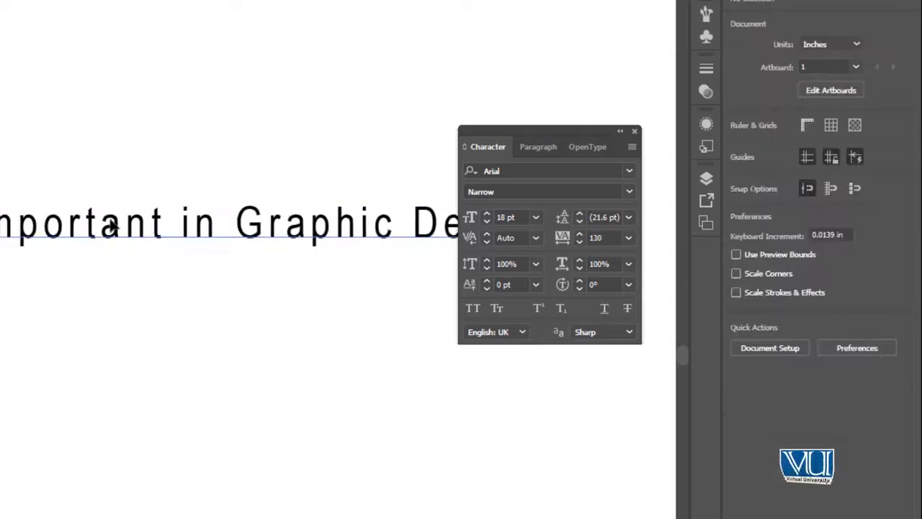
pyautogui.moveTo(123, 221)
pyautogui.mouseDown()
pyautogui.moveTo(66, 227)
pyautogui.moveTo(434, 198)
pyautogui.moveTo(427, 201)
pyautogui.mouseUp()
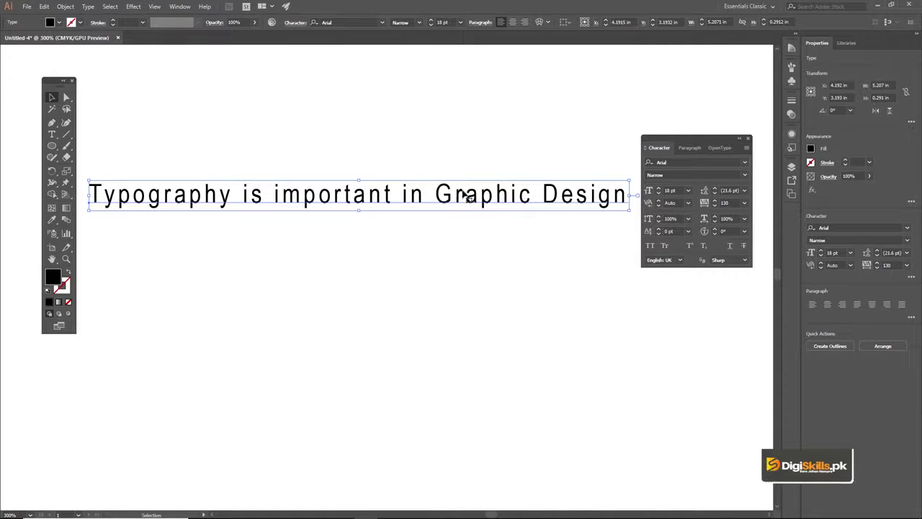
# Tighten the tracking back down to 62, zoom in and move the Character panel aside.
pyautogui.click(715, 205)
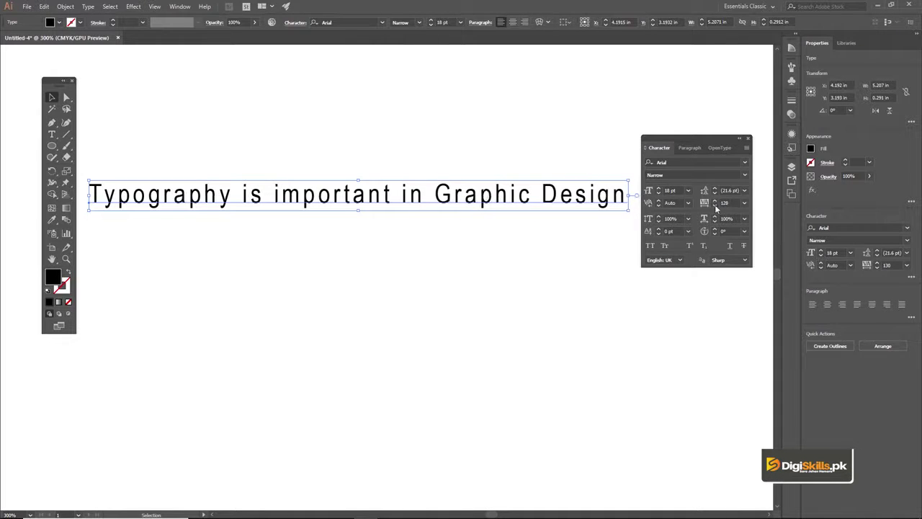
pyautogui.click(714, 205)
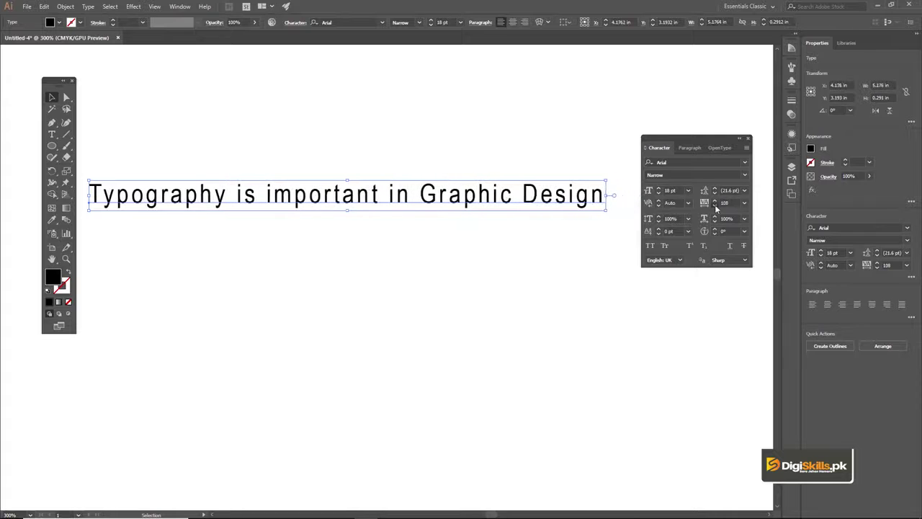
pyautogui.click(715, 204)
pyautogui.click(715, 205)
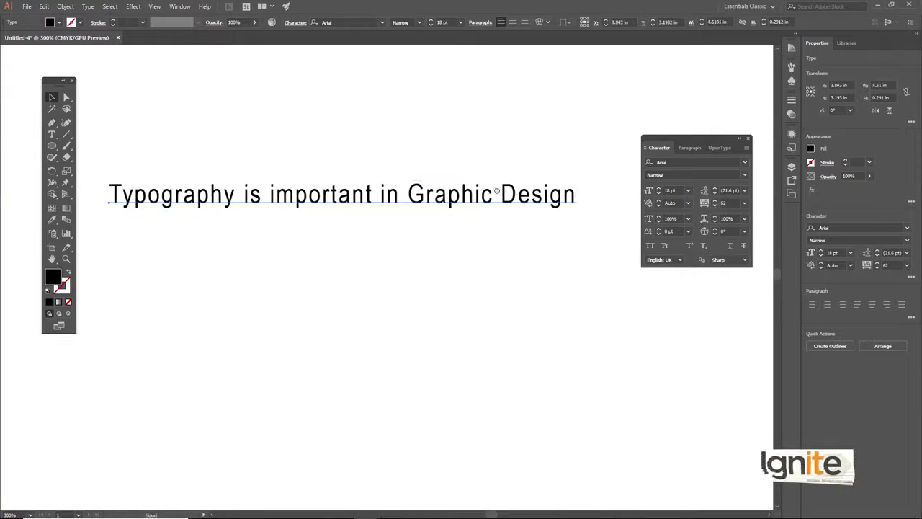
pyautogui.hotkey('ctrl', '+')
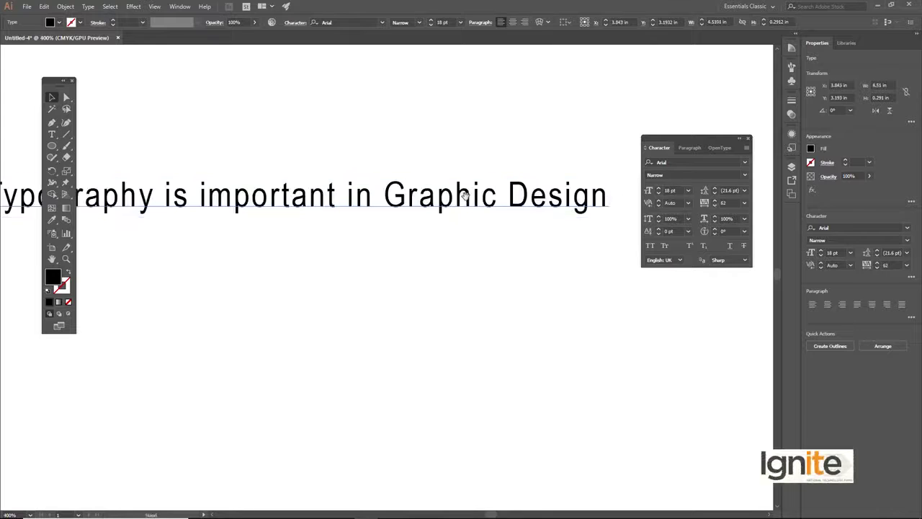
pyautogui.moveTo(673, 140)
pyautogui.mouseDown()
pyautogui.moveTo(772, 144)
pyautogui.moveTo(760, 146)
pyautogui.mouseUp()
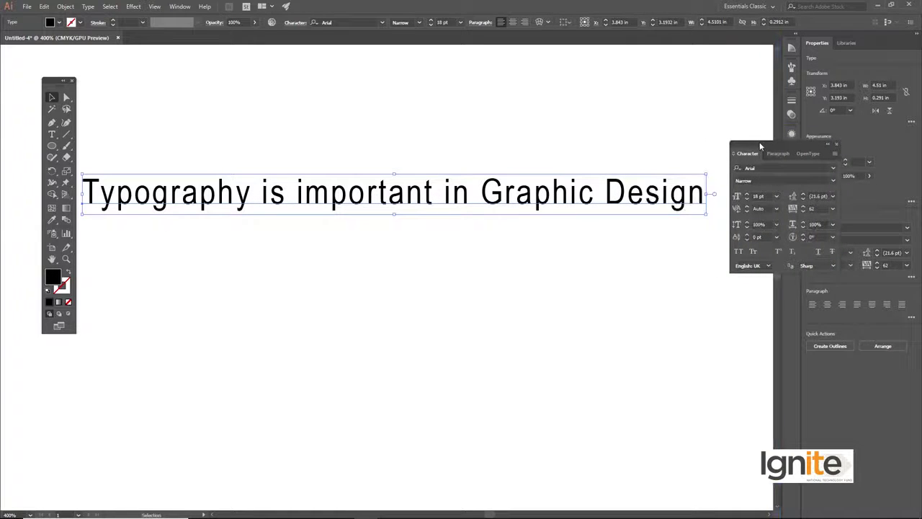
pyautogui.moveTo(598, 188); pyautogui.dragTo(604, 191)
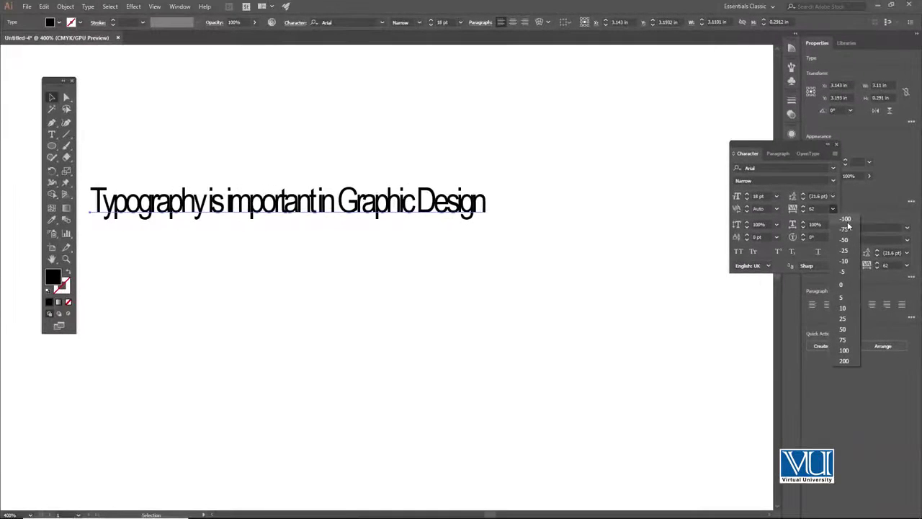
# Squeeze the Typography line's tracking to -100 and preview the result.
pyautogui.click(845, 219)
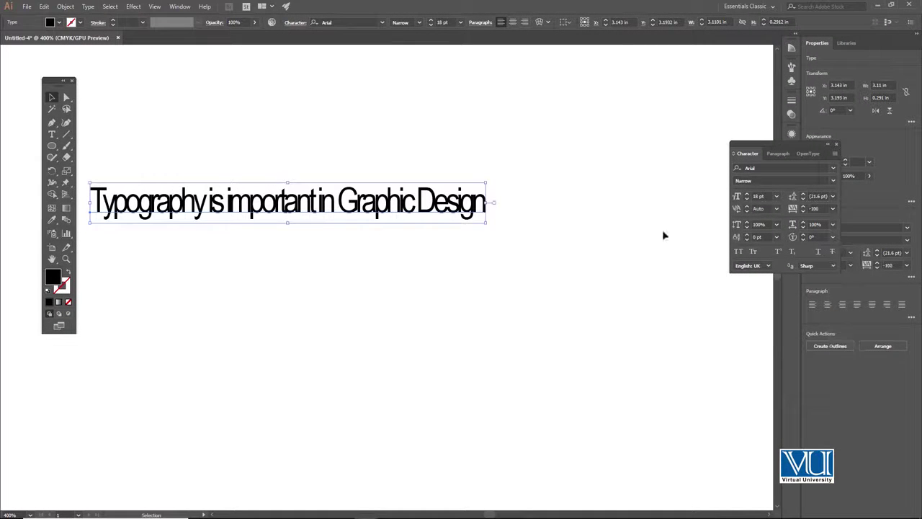
pyautogui.click(385, 163)
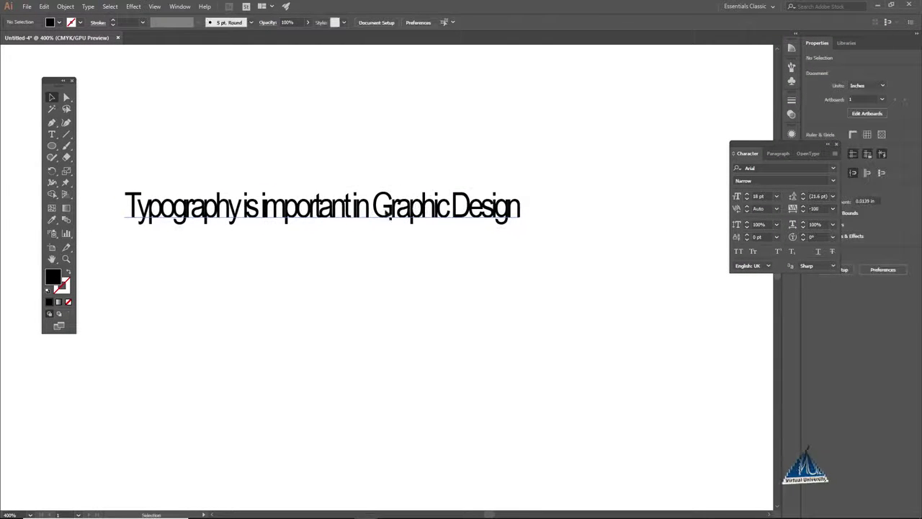
pyautogui.scroll(2, 378, 217)
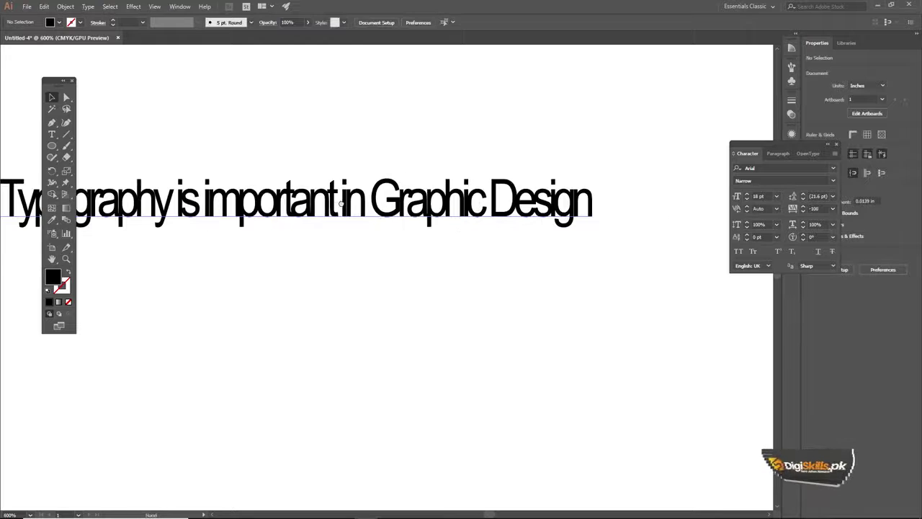
pyautogui.click(420, 208)
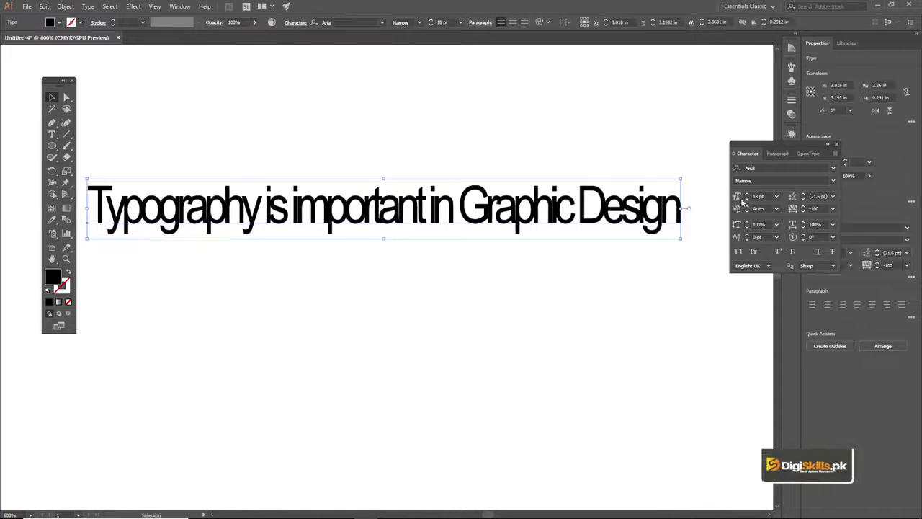
# Reset the tracking to 0 from the presets list and zoom back out.
pyautogui.click(833, 209)
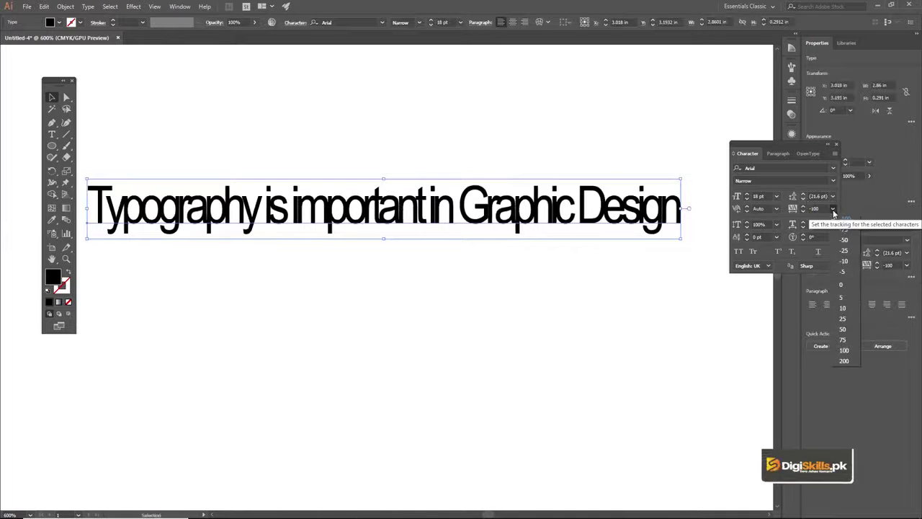
pyautogui.click(850, 283)
pyautogui.click(508, 155)
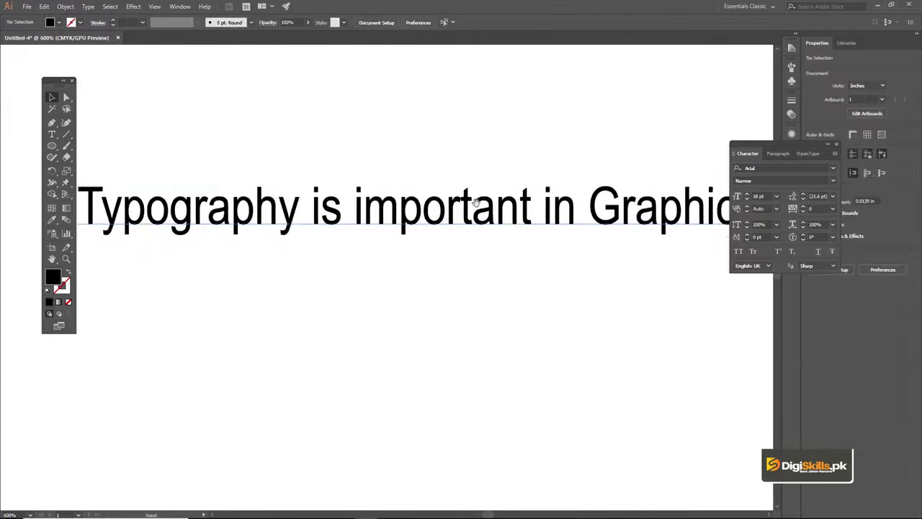
pyautogui.press('c')
pyautogui.hotkey('ctrl', '-')
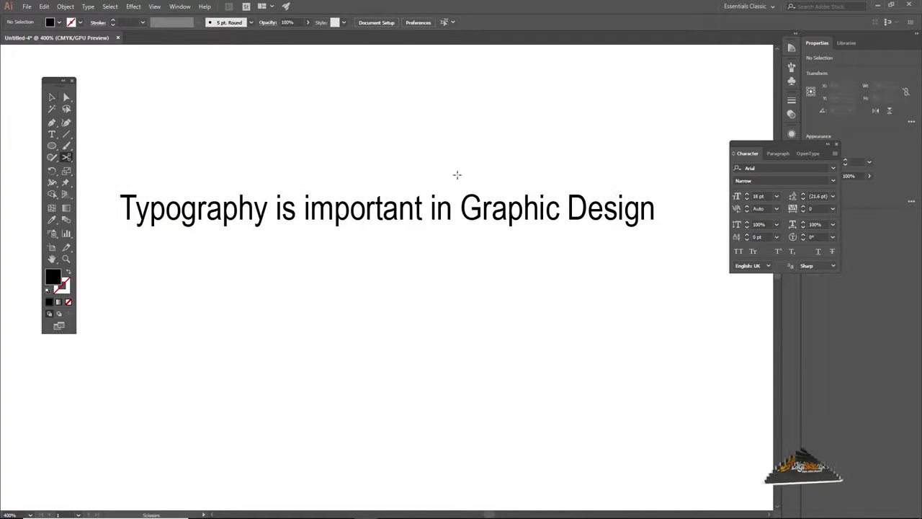
# Select the Typography line with the Selection tool and delete it.
pyautogui.press('v')
pyautogui.scroll(-1, 449, 195)
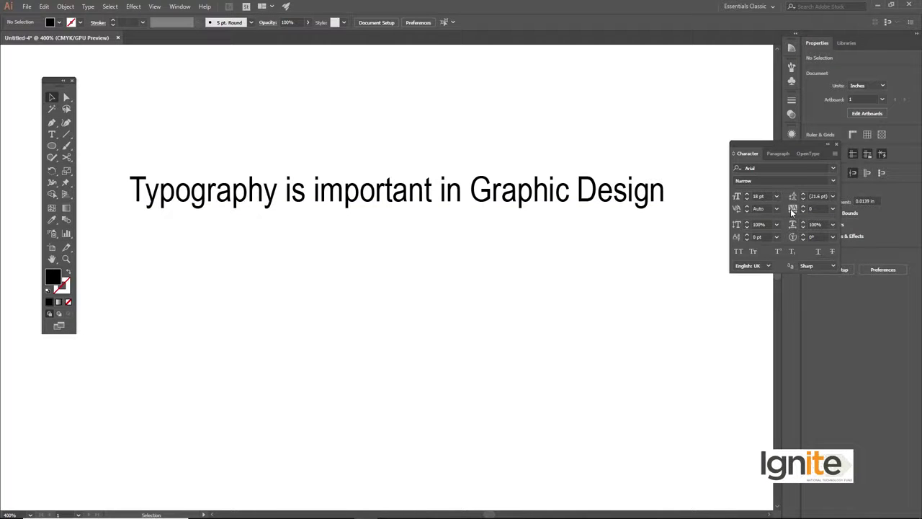
pyautogui.click(426, 188)
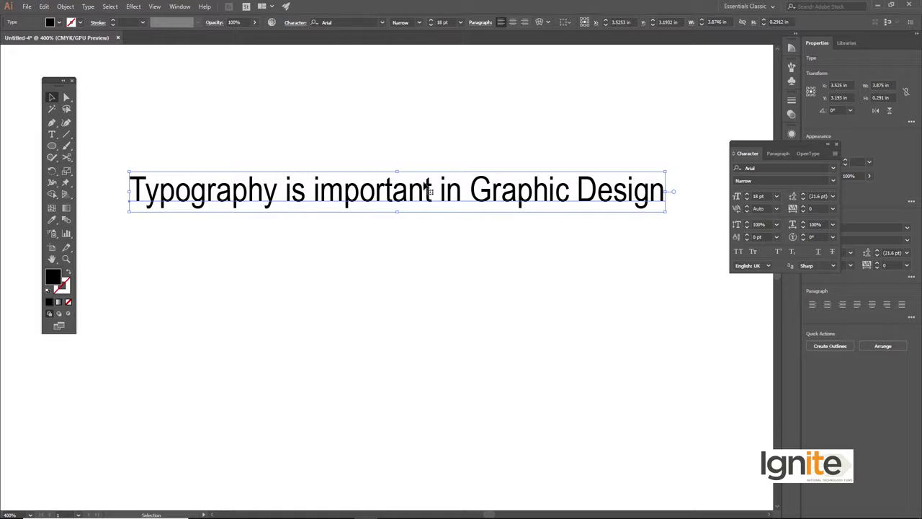
pyautogui.press('Delete')
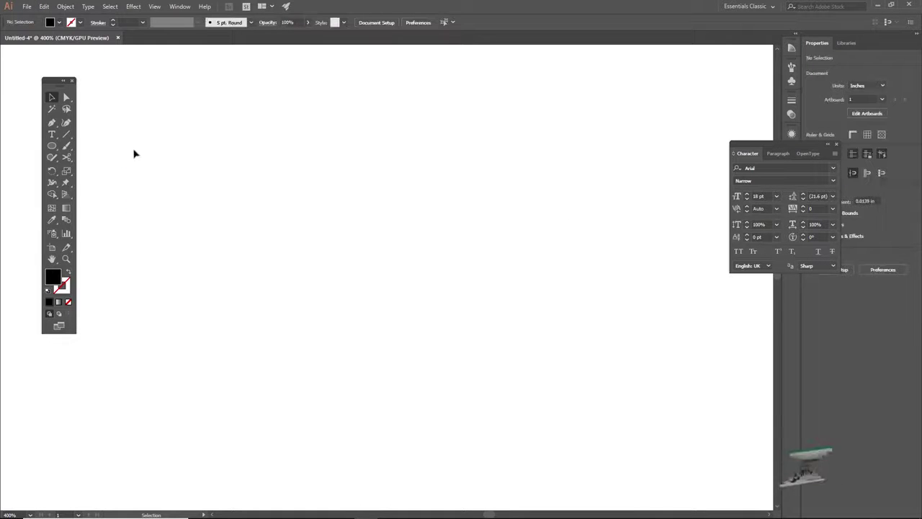
# Drag out an area text frame filled with Lorem ipsum placeholder text.
pyautogui.click(53, 136)
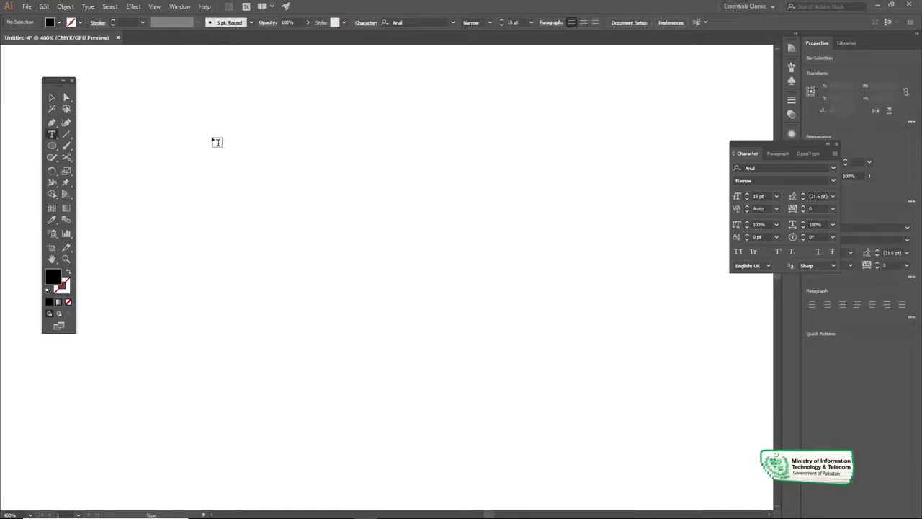
pyautogui.moveTo(212, 136); pyautogui.dragTo(640, 418)
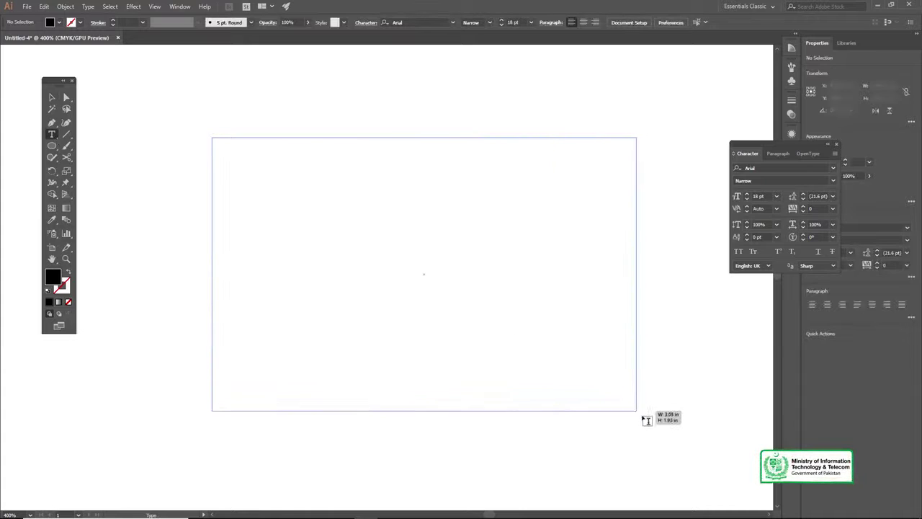
pyautogui.moveTo(643, 421); pyautogui.dragTo(644, 403)
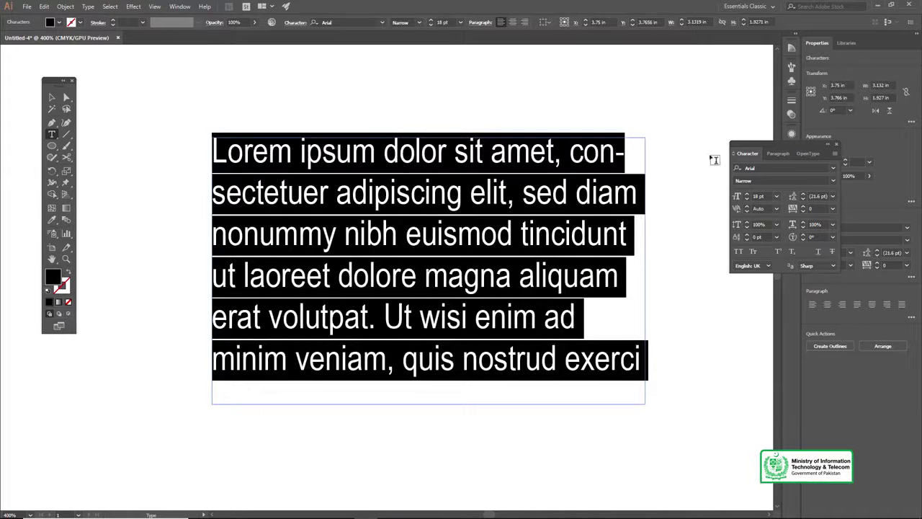
# Set the placeholder text to 14 pt and reselect the text frame.
pyautogui.click(776, 196)
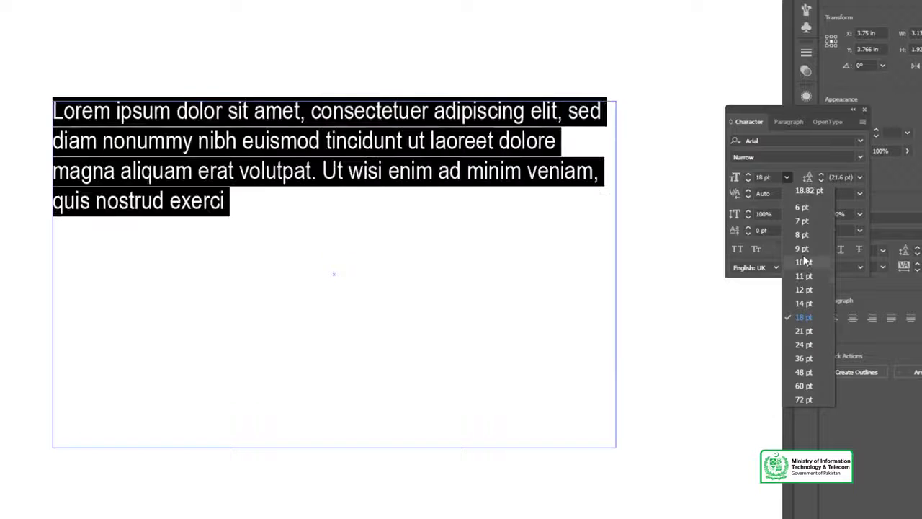
pyautogui.click(809, 303)
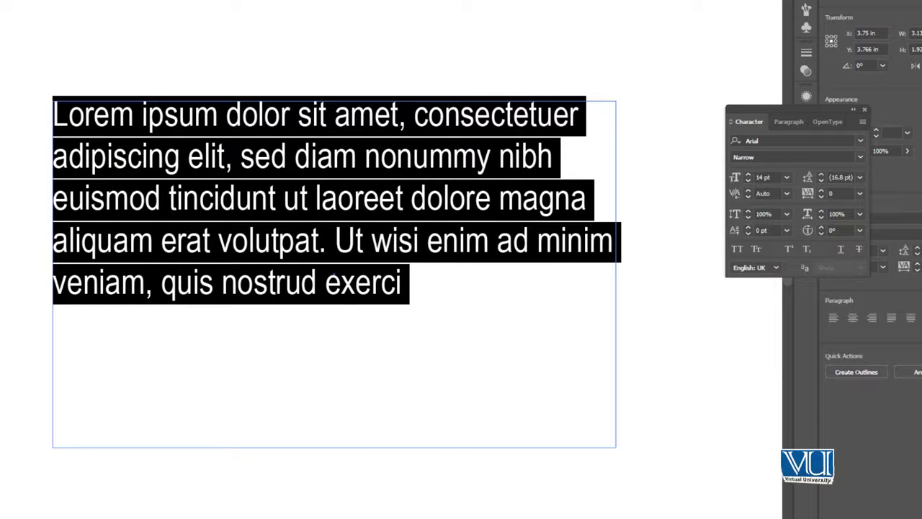
pyautogui.press('Escape')
pyautogui.click(236, 49)
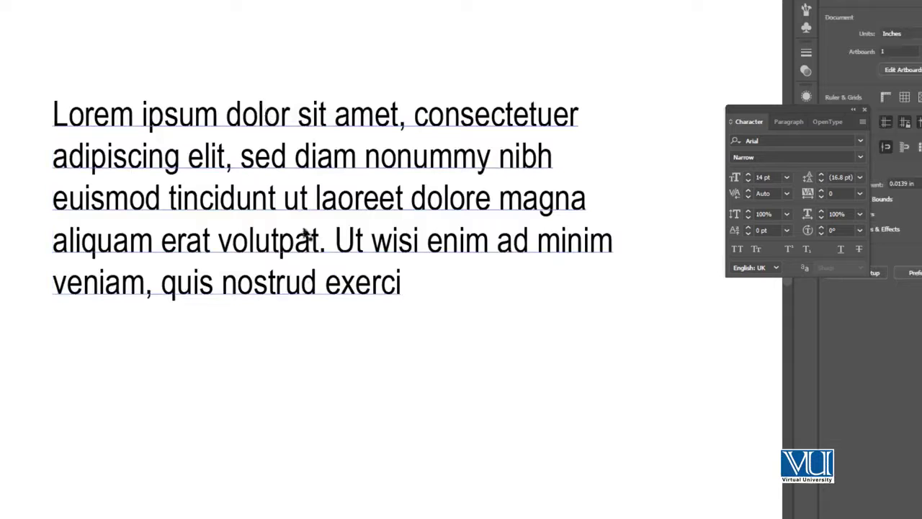
pyautogui.click(326, 124)
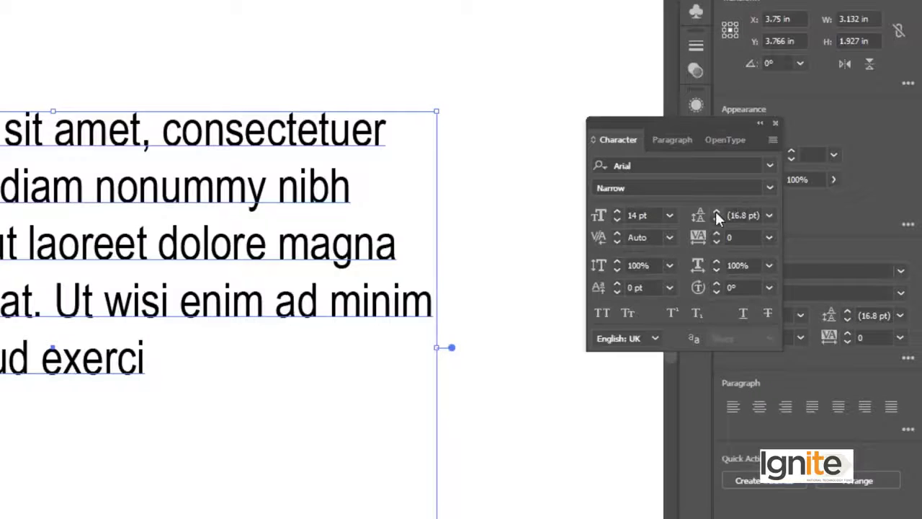
# Raise the paragraph leading to 34 pt, lower it to 22 pt, then reset it to Auto.
pyautogui.click(715, 212)
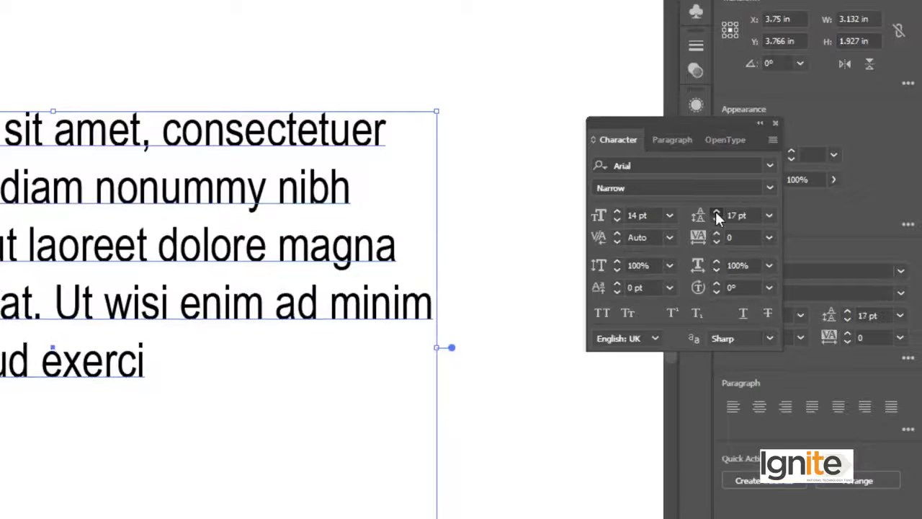
pyautogui.click(716, 212)
pyautogui.click(716, 212)
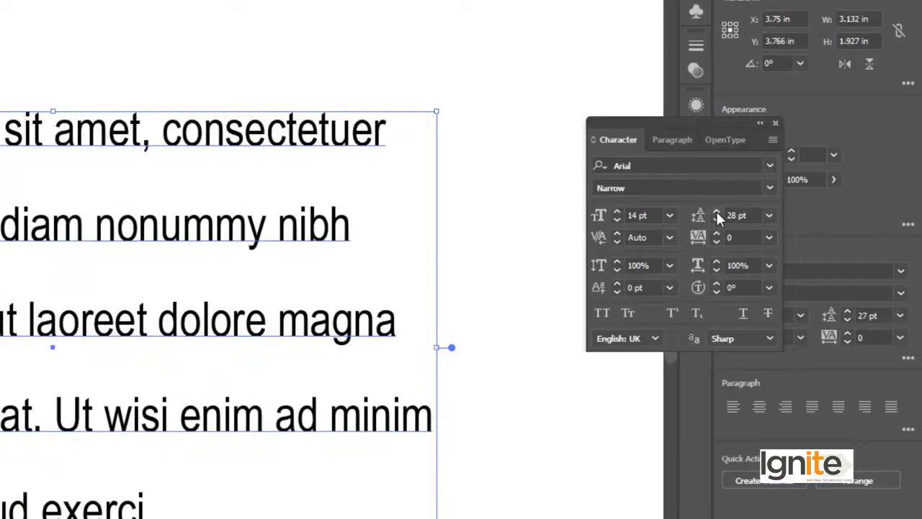
pyautogui.click(716, 212)
pyautogui.click(716, 213)
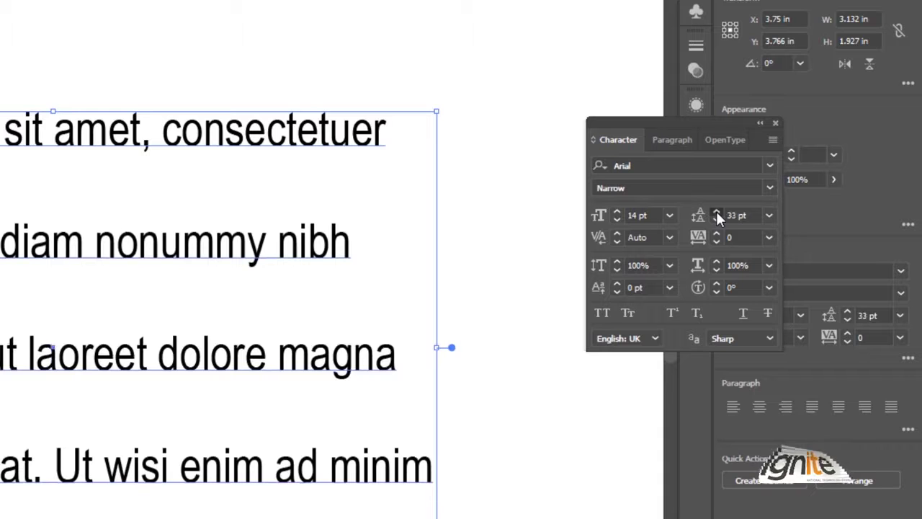
pyautogui.click(716, 221)
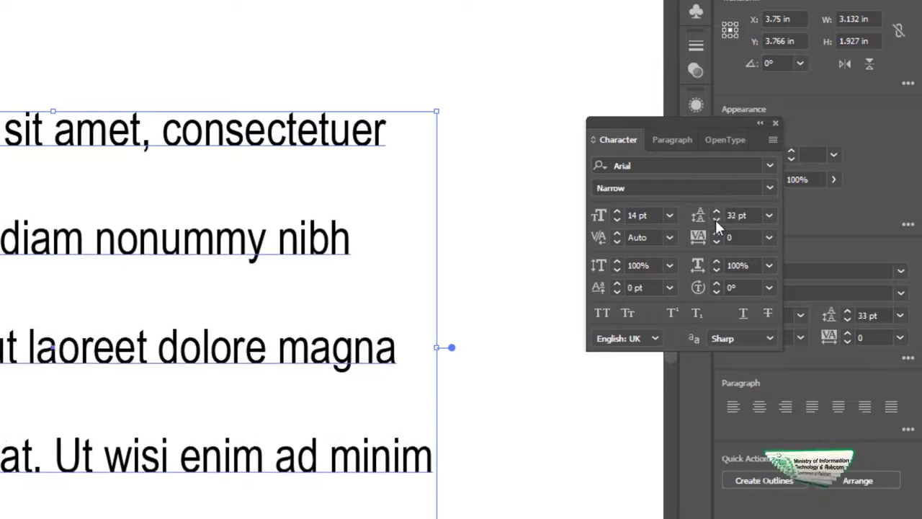
pyautogui.click(715, 219)
pyautogui.click(715, 220)
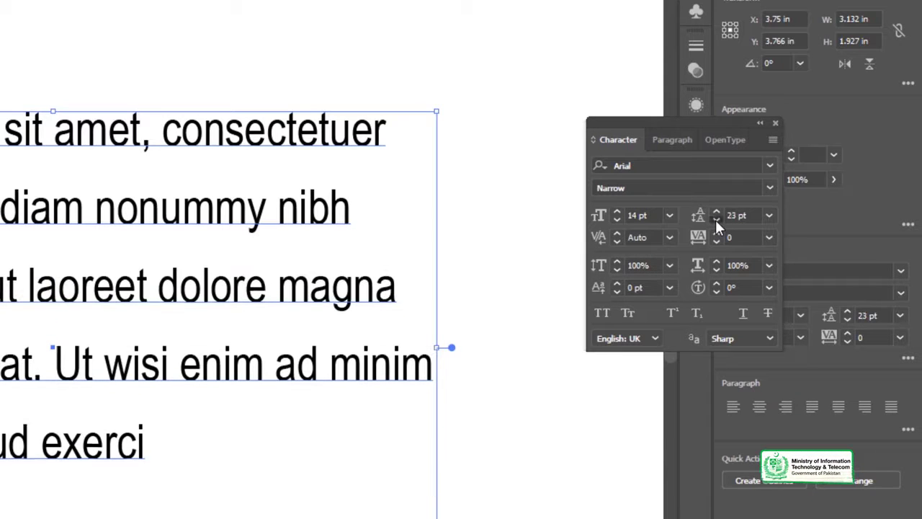
pyautogui.click(768, 216)
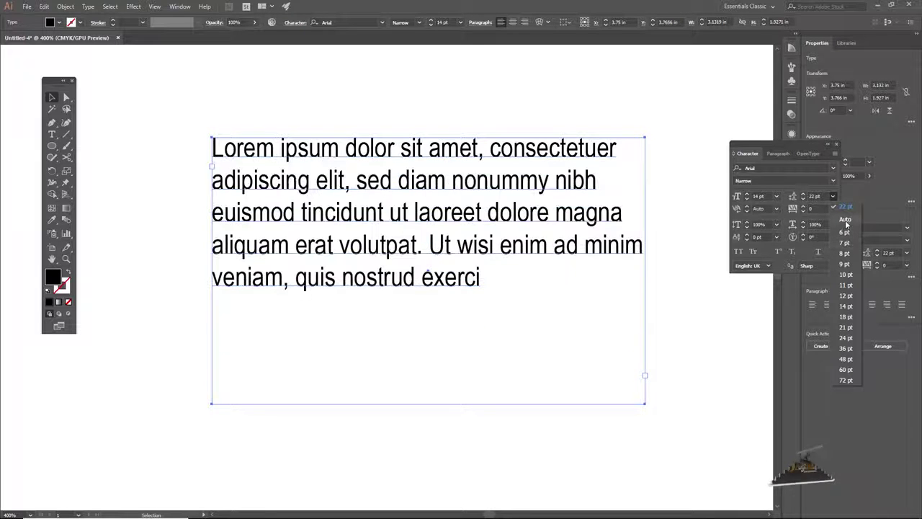
pyautogui.click(845, 219)
# Reselect the Lorem ipsum text frame and delete it.
pyautogui.click(177, 91)
pyautogui.click(312, 154)
pyautogui.moveTo(373, 189); pyautogui.dragTo(377, 182)
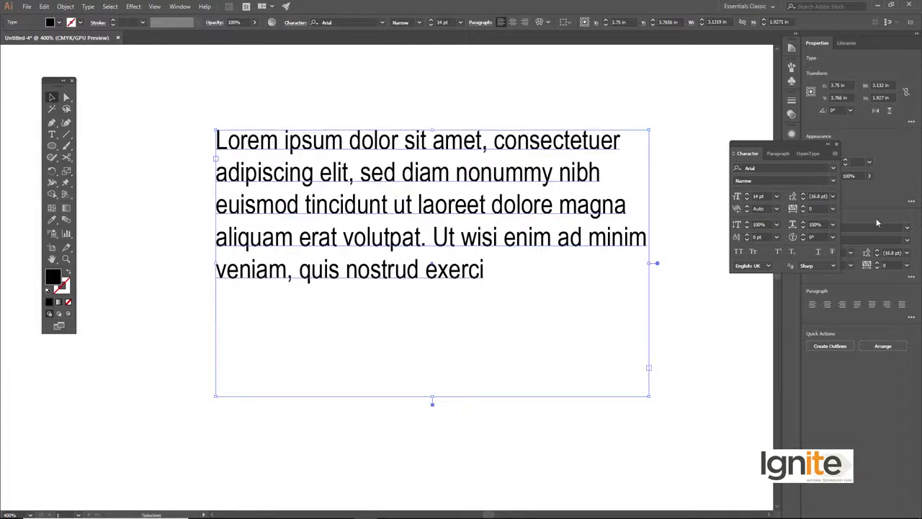
pyautogui.click(833, 209)
pyautogui.press('Delete')
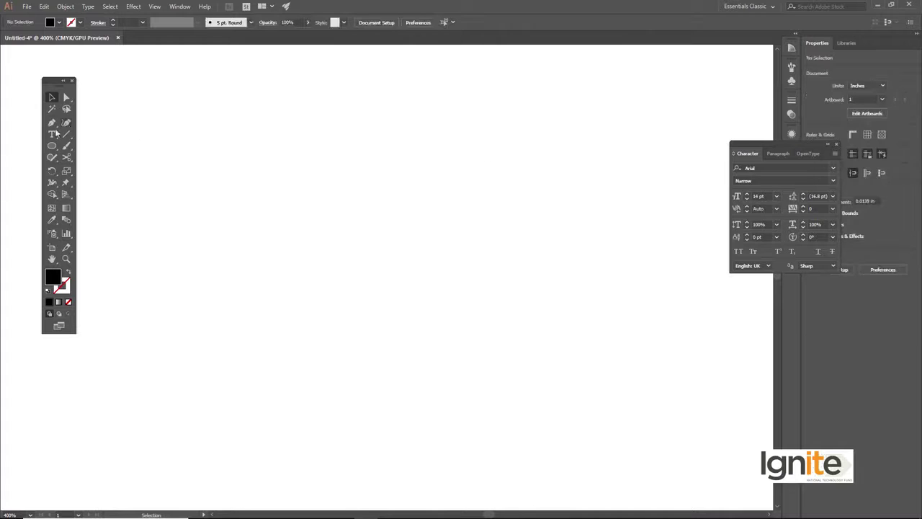
# Type a new line 'Typography is important' and correct the 'iomportant' typo.
pyautogui.click(56, 133)
pyautogui.click(225, 154)
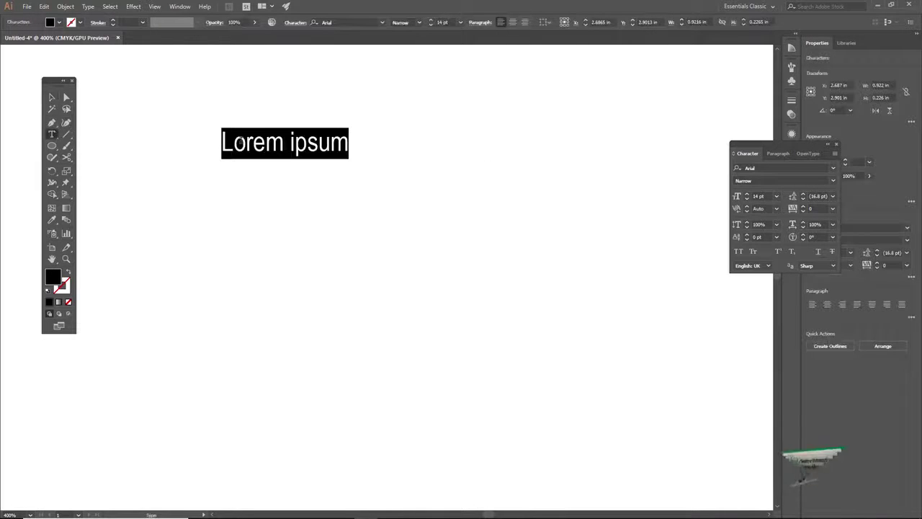
pyautogui.write('Typography is iomportant')
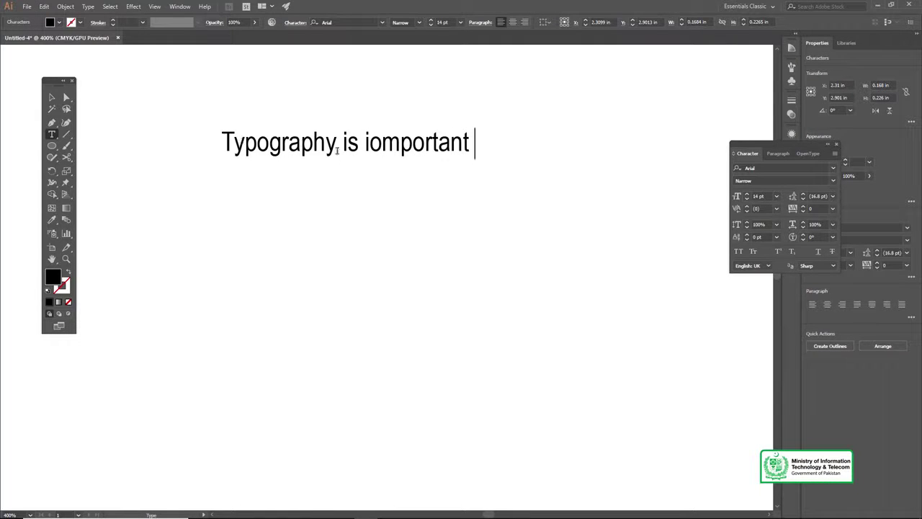
pyautogui.click(381, 144)
pyautogui.press('BackSpace')
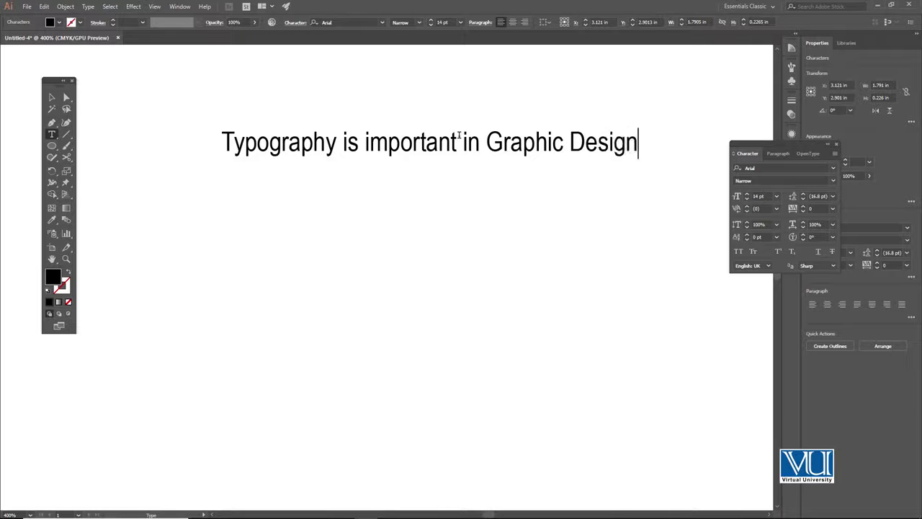
# Nudge the finished text line slightly down-right and leave it selected as an object.
pyautogui.click(50, 101)
pyautogui.moveTo(324, 136); pyautogui.dragTo(338, 149)
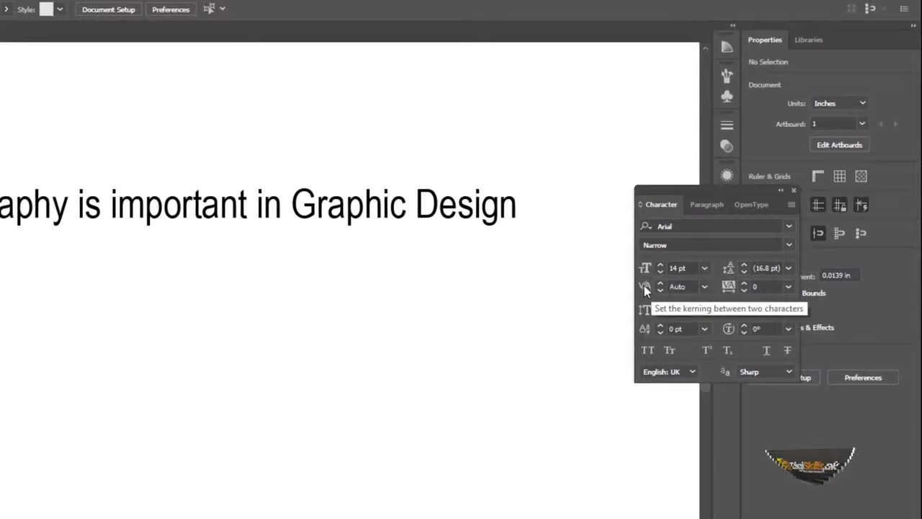
pyautogui.click(253, 203)
pyautogui.click(76, 130)
pyautogui.click(37, 200)
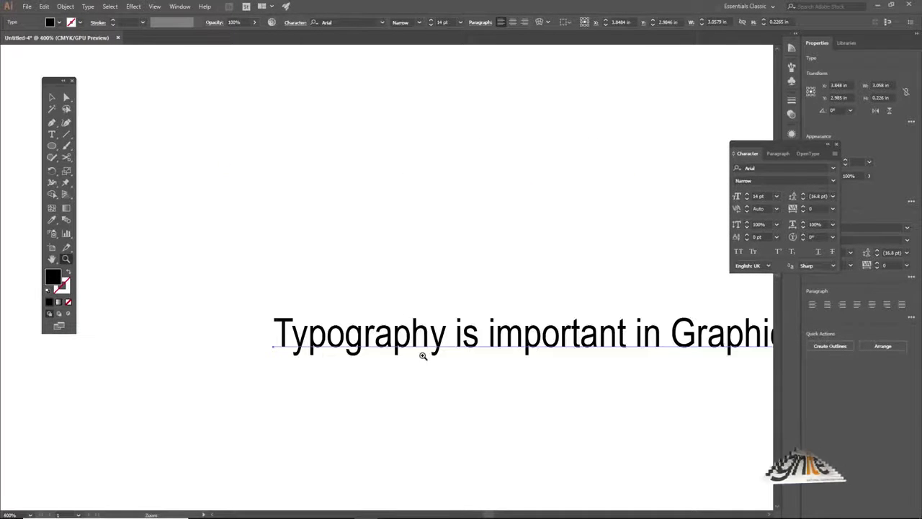
# Zoom in on the line's start and delete every word after the T.
pyautogui.click(419, 355)
pyautogui.click(381, 261)
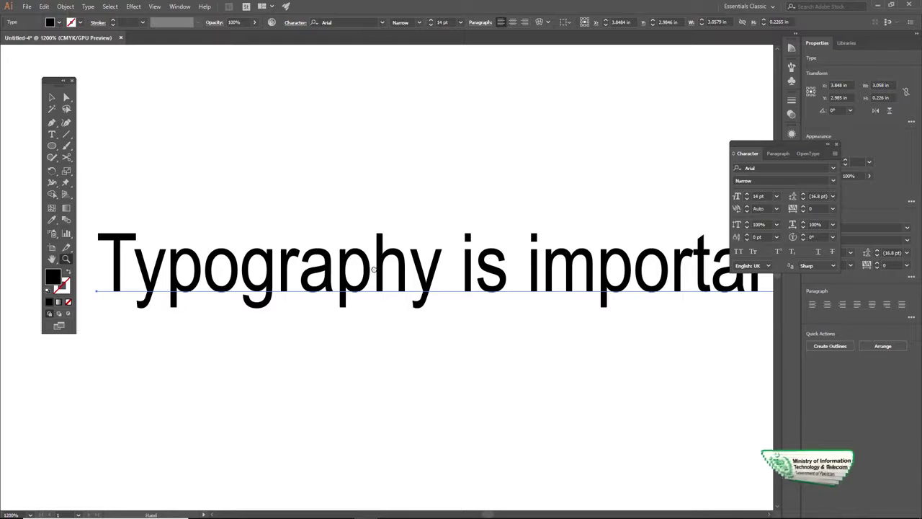
pyautogui.moveTo(370, 272); pyautogui.dragTo(406, 239)
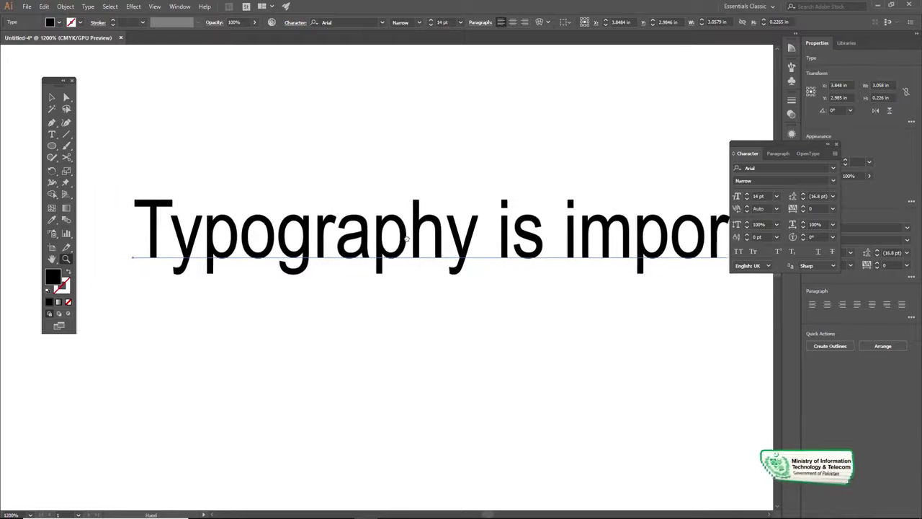
pyautogui.click(172, 231)
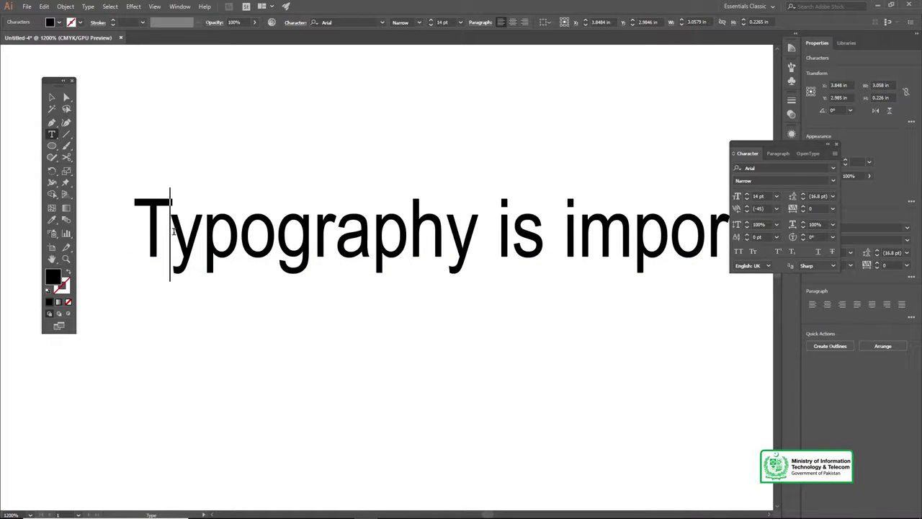
pyautogui.moveTo(171, 234); pyautogui.dragTo(759, 261)
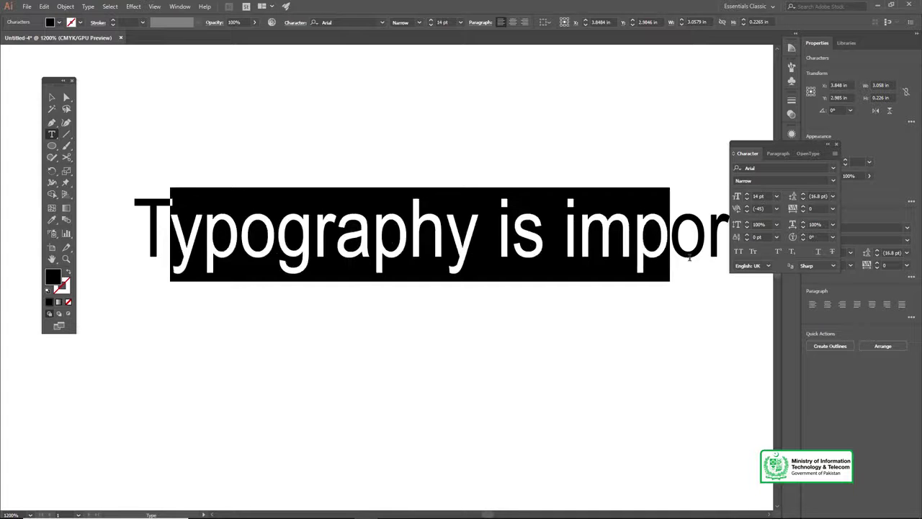
pyautogui.press('BackSpace')
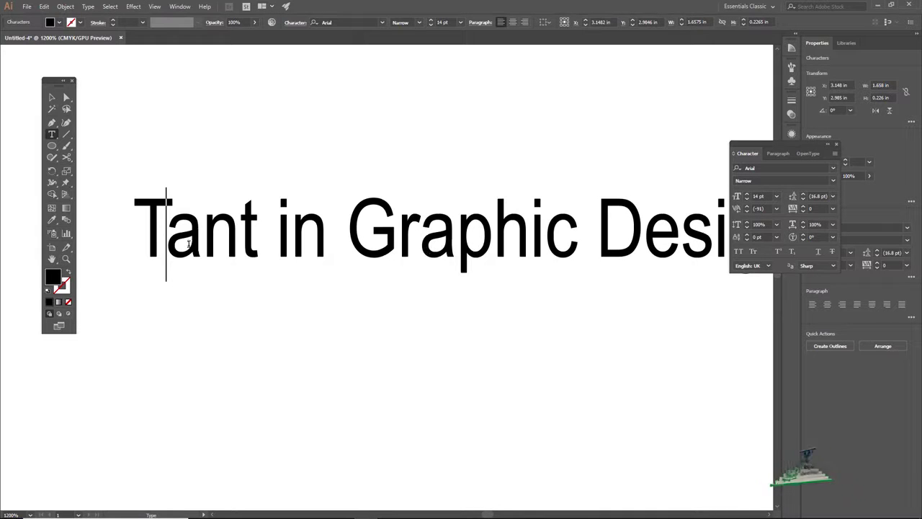
pyautogui.moveTo(178, 242); pyautogui.dragTo(546, 245)
pyautogui.press('BackSpace')
pyautogui.moveTo(231, 232); pyautogui.dragTo(453, 232)
pyautogui.press('BackSpace')
pyautogui.press('BackSpace')
pyautogui.press('BackSpace')
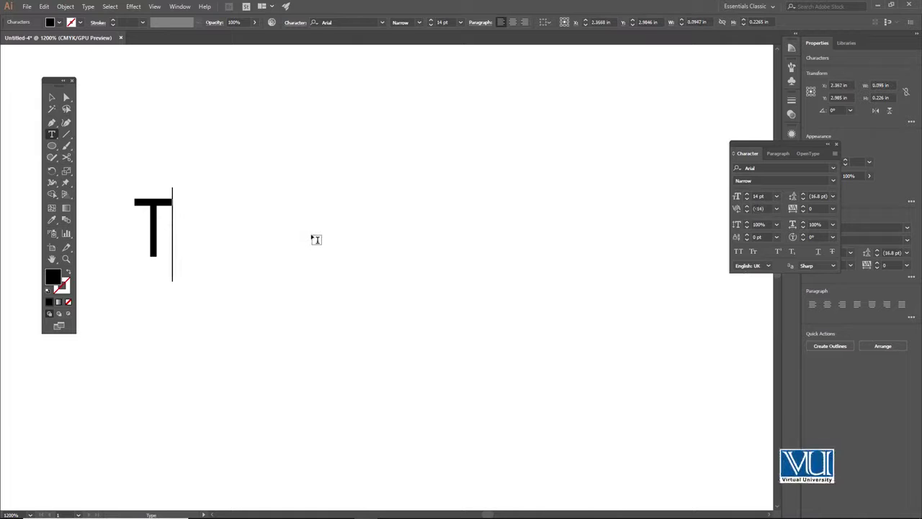
# Type 'ex' to form 'Text', then scale it to about 32 pt and move it down-right.
pyautogui.write('ext')
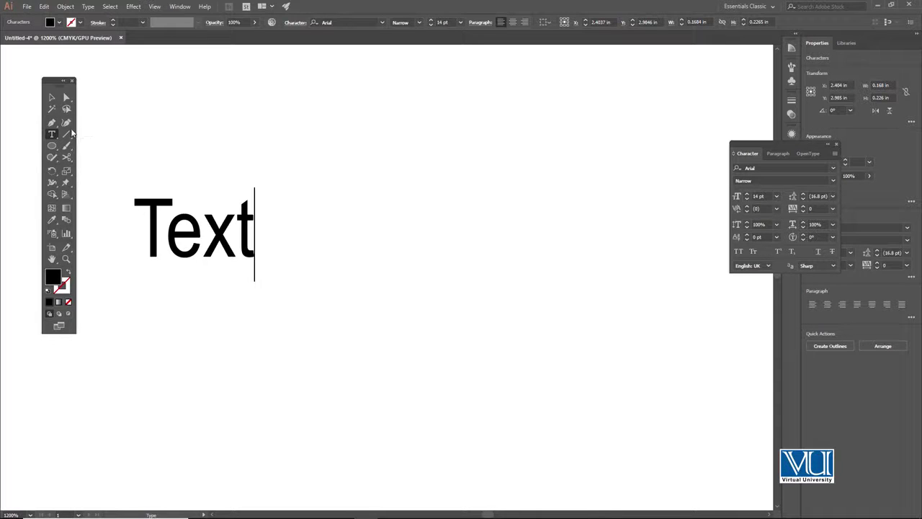
pyautogui.click(53, 100)
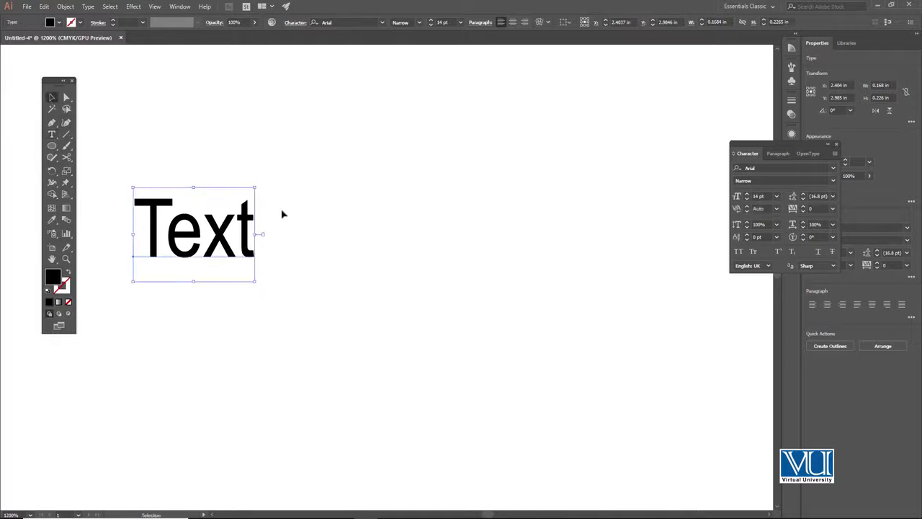
pyautogui.moveTo(257, 186); pyautogui.dragTo(372, 95)
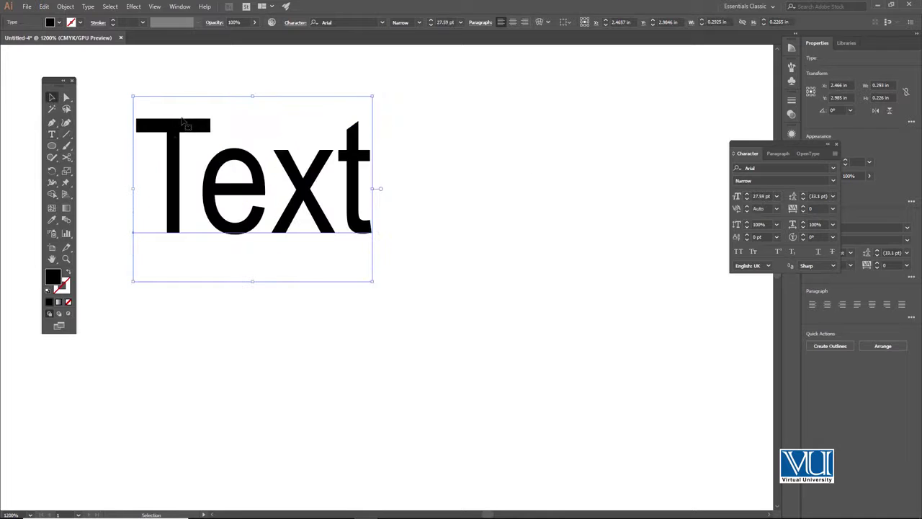
pyautogui.moveTo(248, 166); pyautogui.dragTo(439, 218)
pyautogui.moveTo(564, 331); pyautogui.dragTo(605, 364)
pyautogui.moveTo(420, 241); pyautogui.dragTo(404, 243)
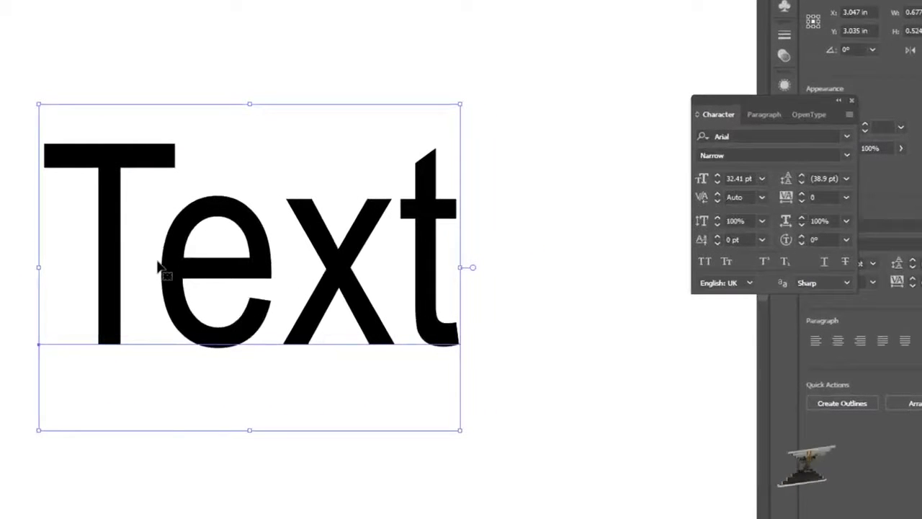
# Try kerning presets -75, 10 and -75 between the T and e.
pyautogui.doubleClick(157, 260)
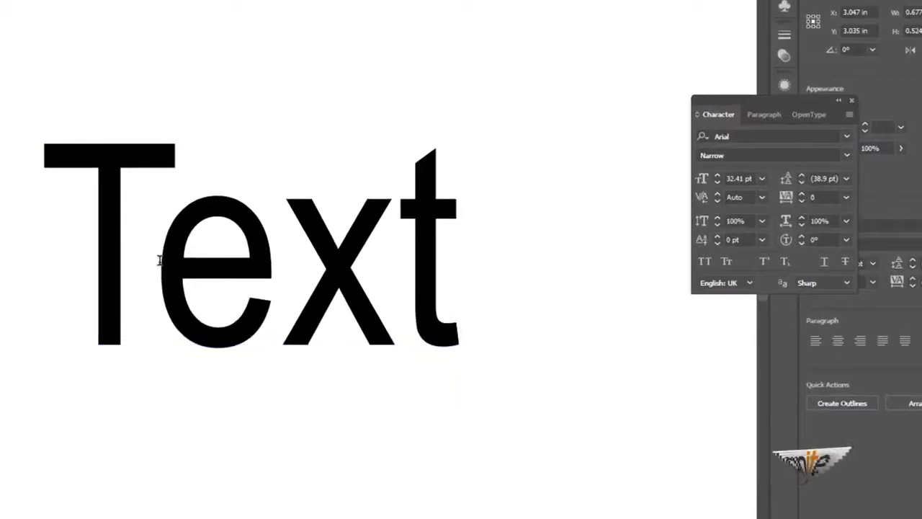
pyautogui.click(763, 197)
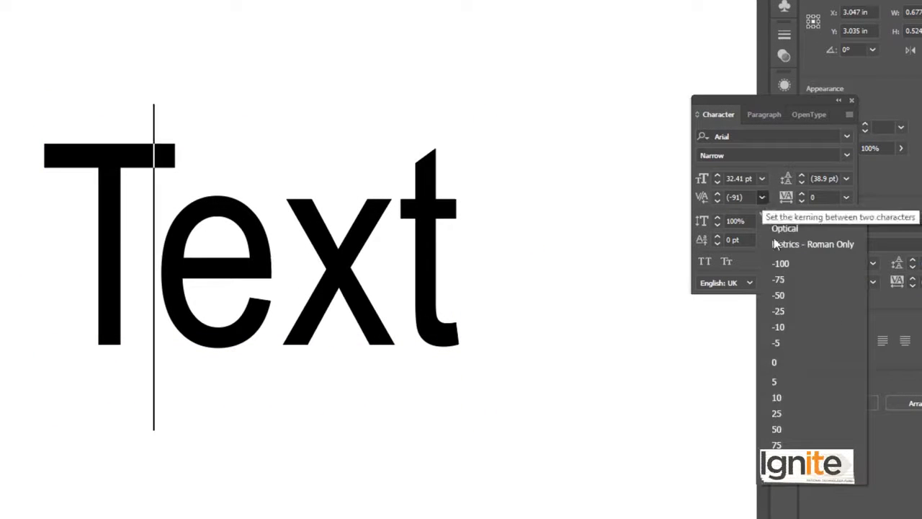
pyautogui.click(785, 280)
pyautogui.click(762, 197)
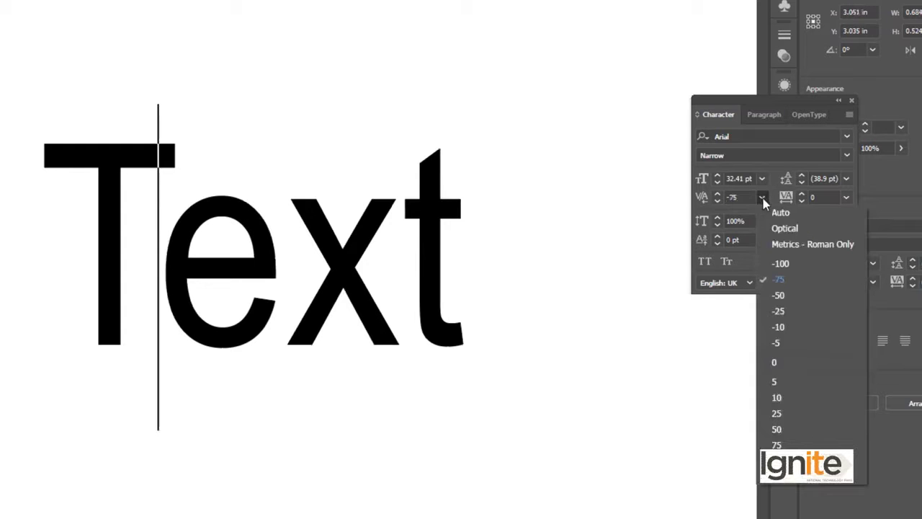
pyautogui.click(803, 403)
pyautogui.press('Escape')
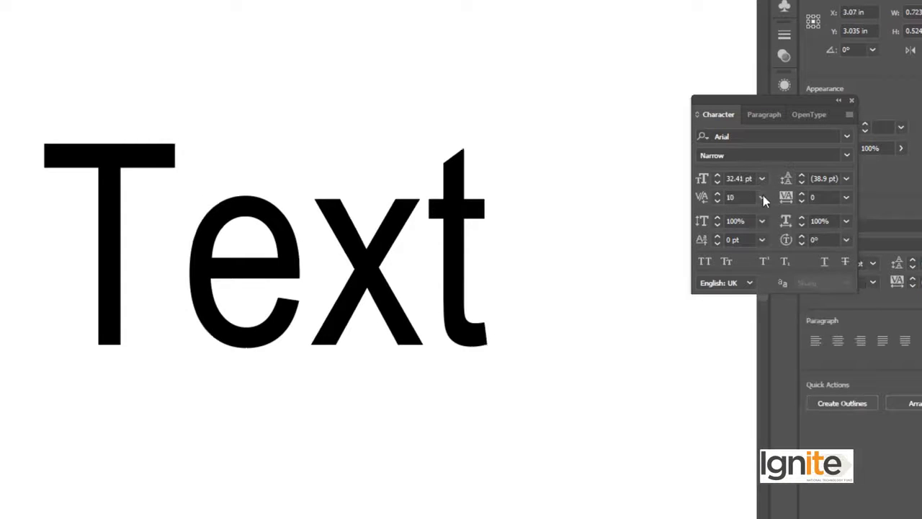
pyautogui.click(761, 197)
pyautogui.click(776, 280)
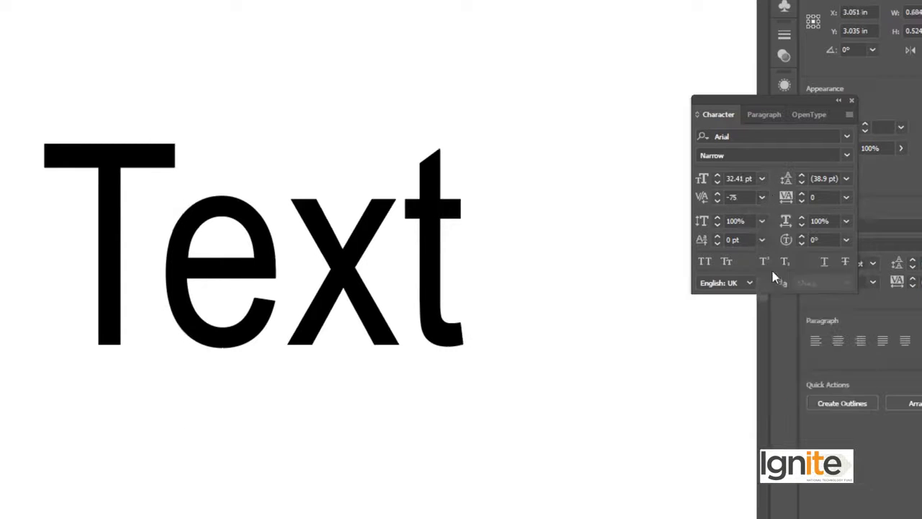
pyautogui.click(762, 197)
pyautogui.press('Escape')
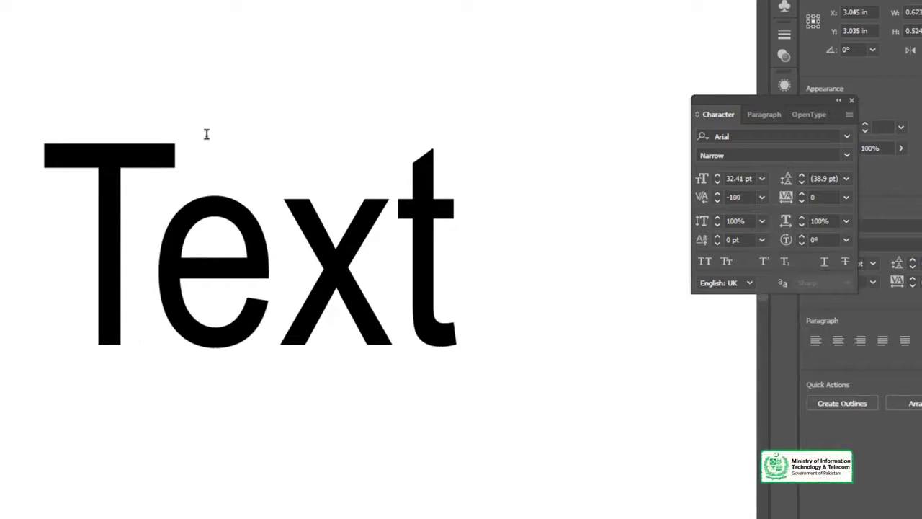
# Fine-tune the T–e kerning with Alt+arrow keys to -120, then deselect the word.
pyautogui.hotkey('alt', 'Right')
pyautogui.hotkey('alt', 'Right')
pyautogui.hotkey('alt', 'Right')
pyautogui.hotkey('alt', 'Left')
pyautogui.hotkey('alt', 'Left')
pyautogui.hotkey('alt', 'Left')
pyautogui.hotkey('alt', 'Left')
pyautogui.hotkey('alt', 'Right')
pyautogui.hotkey('alt', 'Right')
pyautogui.hotkey('alt', 'Right')
pyautogui.hotkey('alt', 'Right')
pyautogui.hotkey('alt', 'Right')
pyautogui.hotkey('alt', 'Right')
pyautogui.hotkey('alt', 'Right')
pyautogui.hotkey('alt', 'Right')
pyautogui.hotkey('alt', 'Right')
pyautogui.hotkey('alt', 'Left')
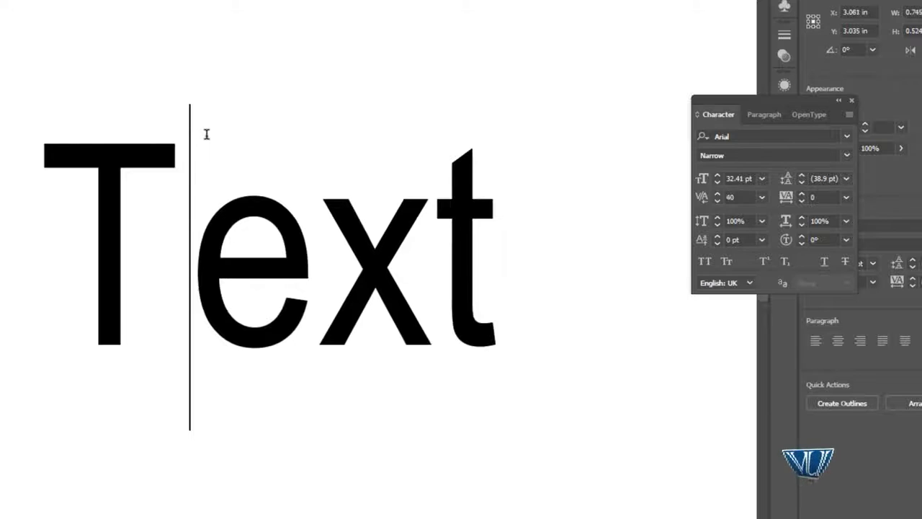
pyautogui.hotkey('alt', 'Left')
pyautogui.hotkey('alt', 'Left')
pyautogui.hotkey('alt', 'Left')
pyautogui.hotkey('alt', 'Left')
pyautogui.hotkey('alt', 'Left')
pyautogui.hotkey('alt', 'Left')
pyautogui.hotkey('alt', 'Left')
pyautogui.hotkey('alt', 'Left')
pyautogui.hotkey('alt', 'Left')
pyautogui.hotkey('alt', 'Right')
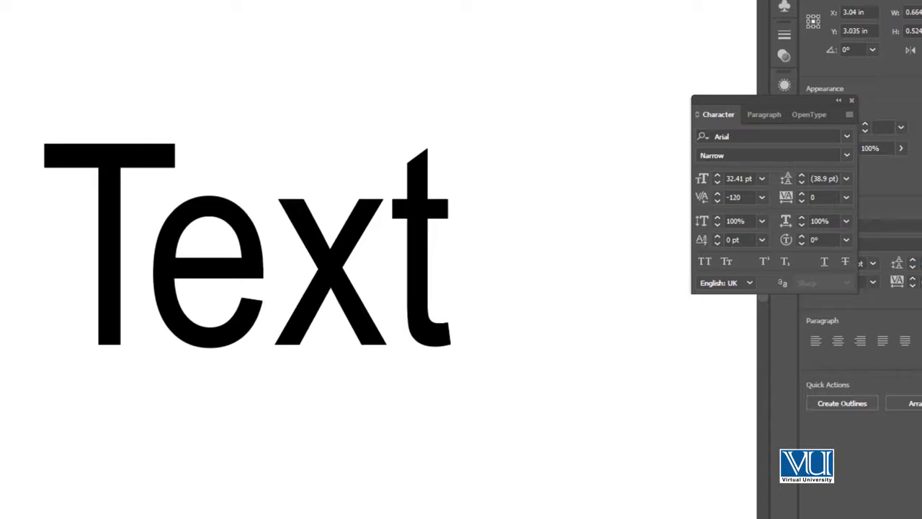
pyautogui.press('Escape')
pyautogui.click(74, 39)
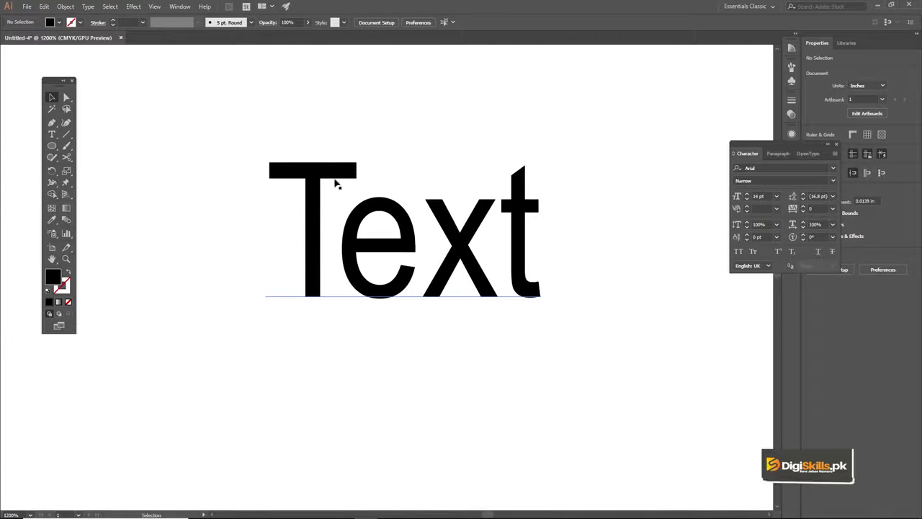
# Delete the Text object, undo the deletion, then select and delete it again.
pyautogui.click(334, 183)
pyautogui.press('Delete')
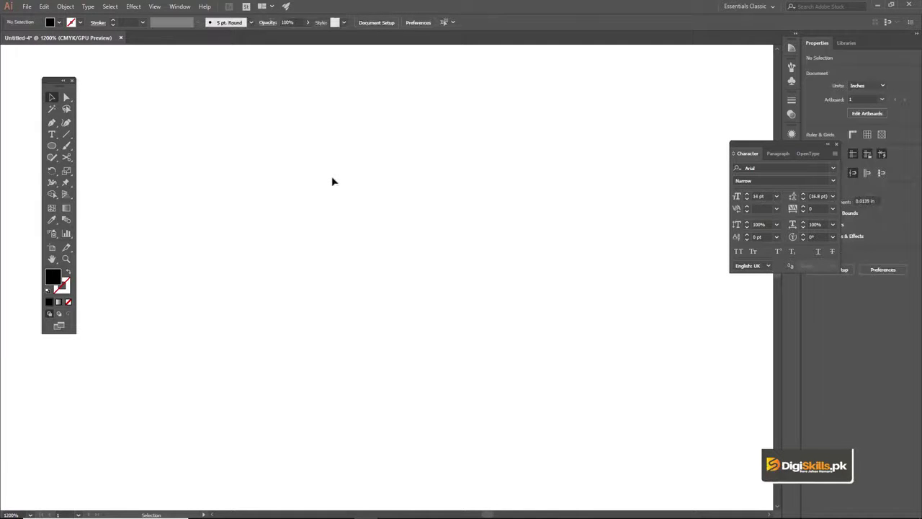
pyautogui.hotkey('ctrl', 'z')
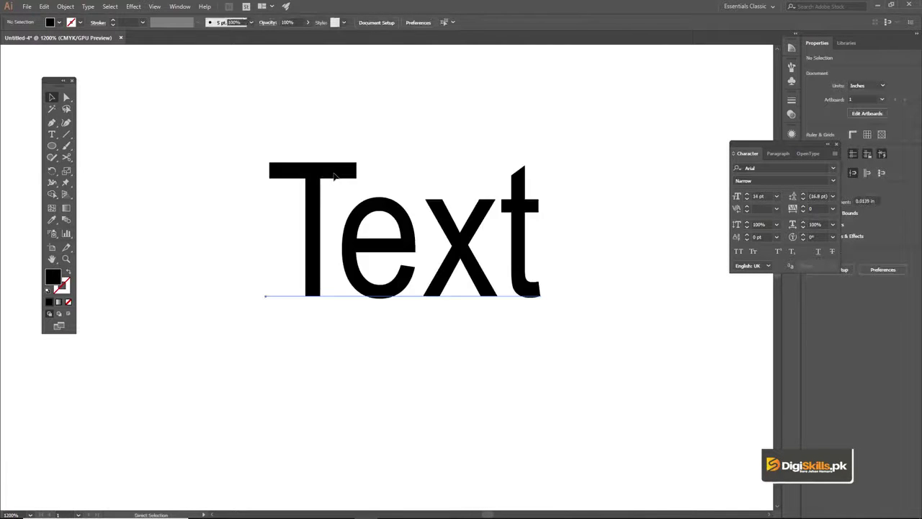
pyautogui.hotkey('ctrl', 'z')
pyautogui.hotkey('ctrl', 'z')
pyautogui.hotkey('ctrl', 'z')
pyautogui.hotkey('ctrl', 'z')
pyautogui.hotkey('ctrl', 'z')
pyautogui.hotkey('ctrl', 'z')
pyautogui.click(337, 177)
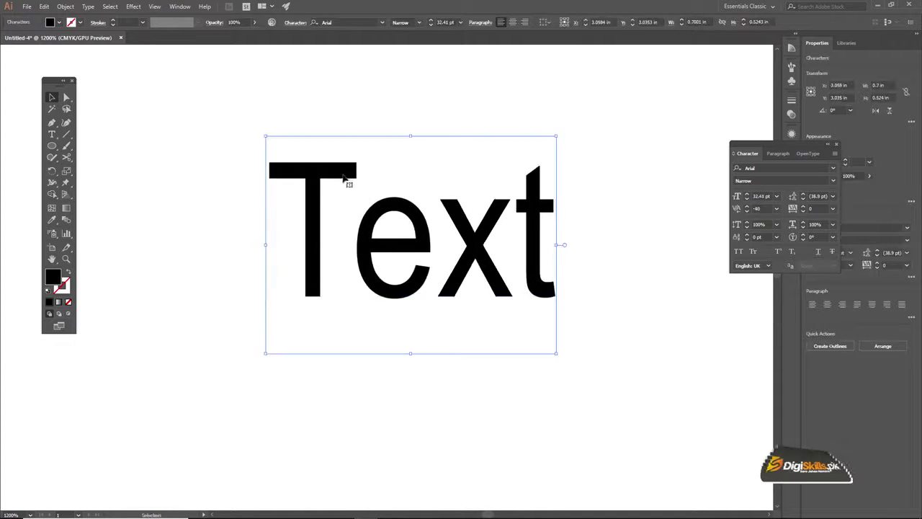
pyautogui.press('Delete')
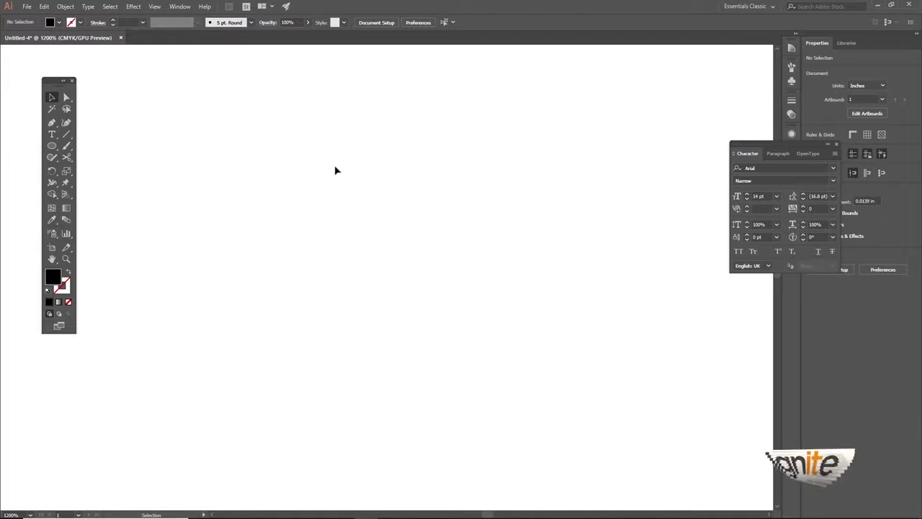
# Place Lorem ipsum placeholder text with the Type tool and move it lower on the artboard.
pyautogui.press('t')
pyautogui.click(288, 165)
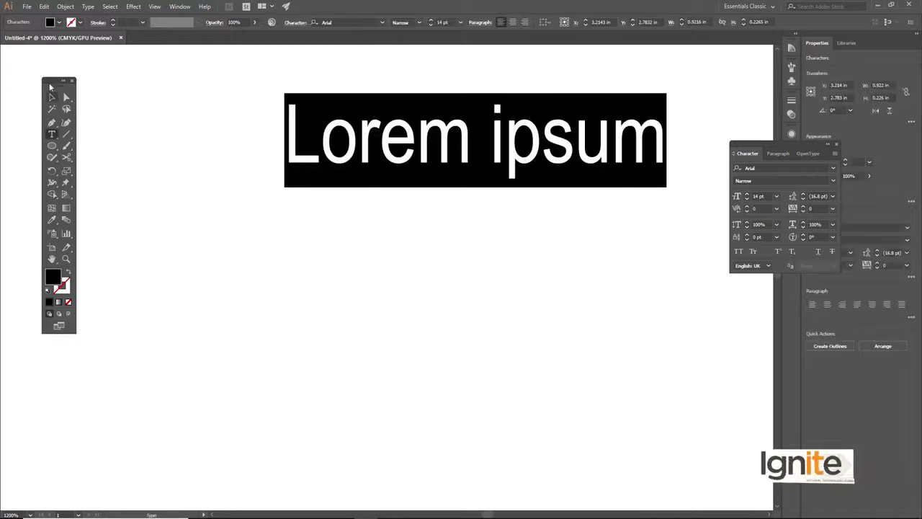
pyautogui.click(52, 98)
pyautogui.moveTo(558, 143); pyautogui.dragTo(541, 201)
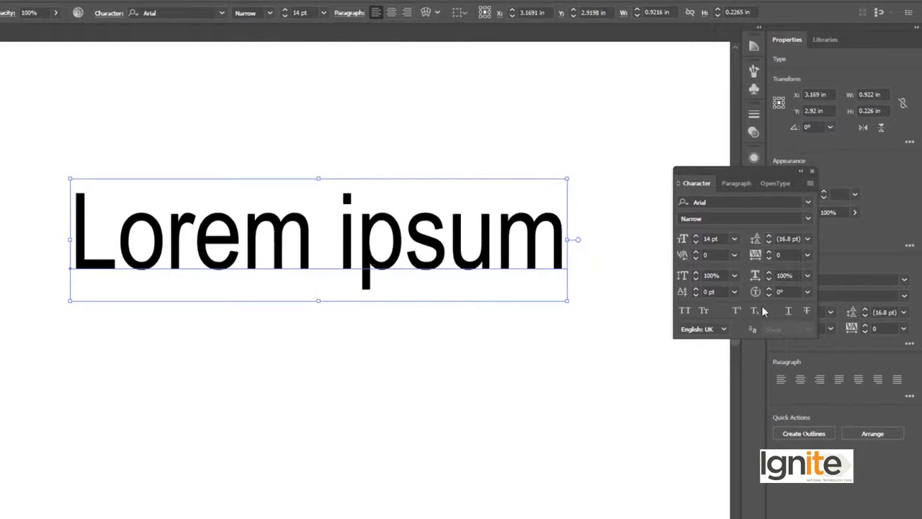
# Raise the Lorem ipsum text's Vertical Scale step by step to 174%.
pyautogui.click(696, 274)
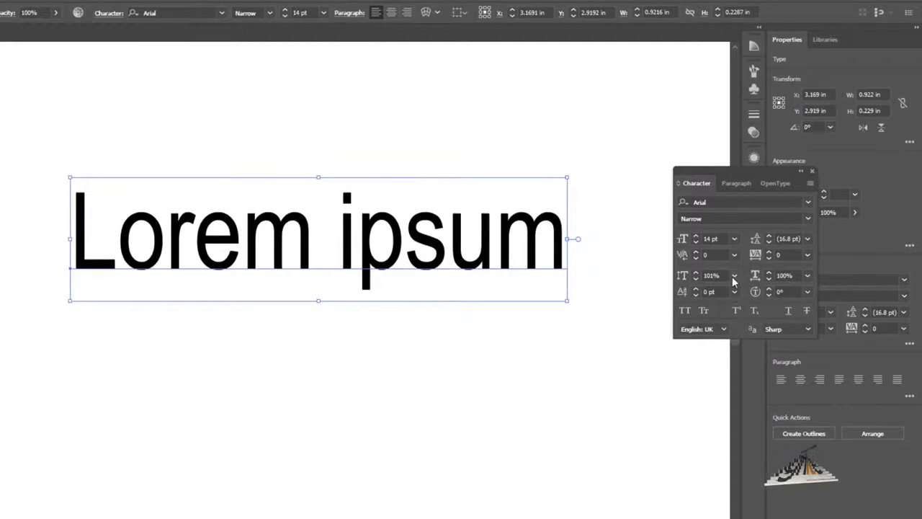
pyautogui.click(696, 275)
pyautogui.click(696, 274)
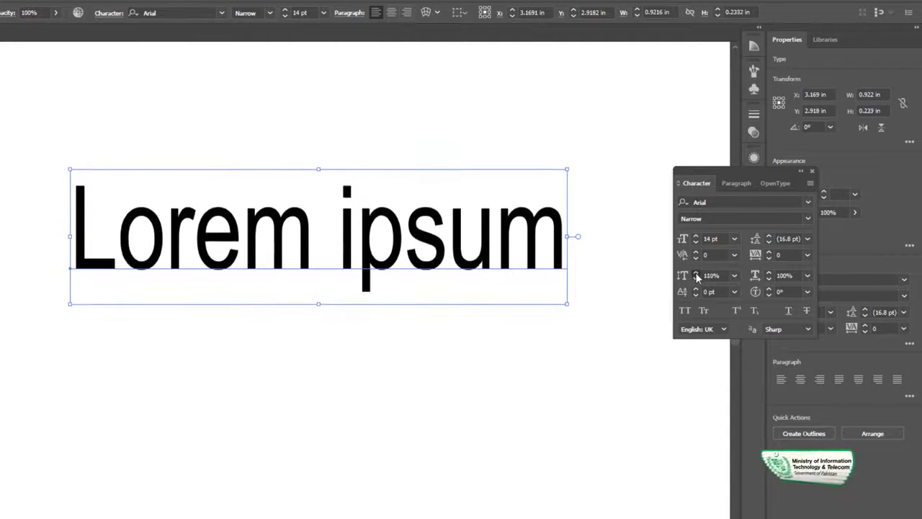
pyautogui.click(696, 275)
pyautogui.click(696, 275)
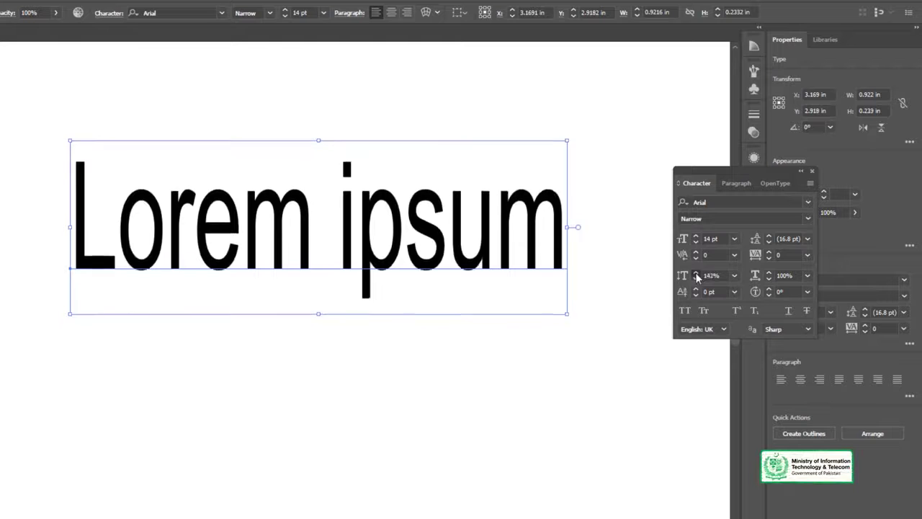
pyautogui.click(696, 274)
pyautogui.click(696, 274)
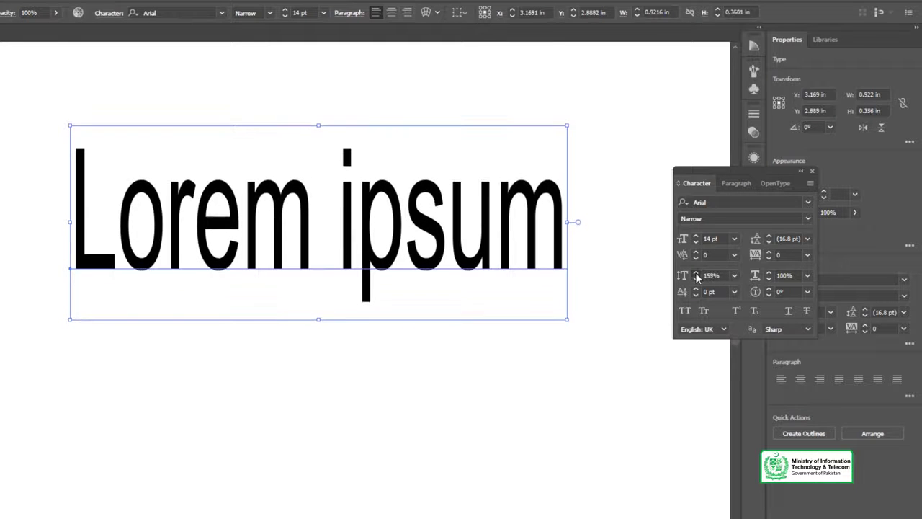
pyautogui.click(695, 274)
pyautogui.click(697, 275)
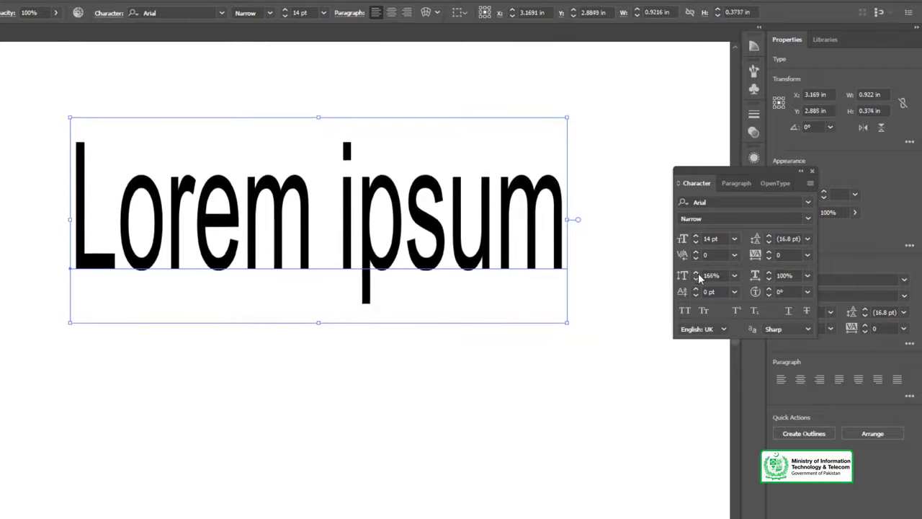
pyautogui.click(697, 276)
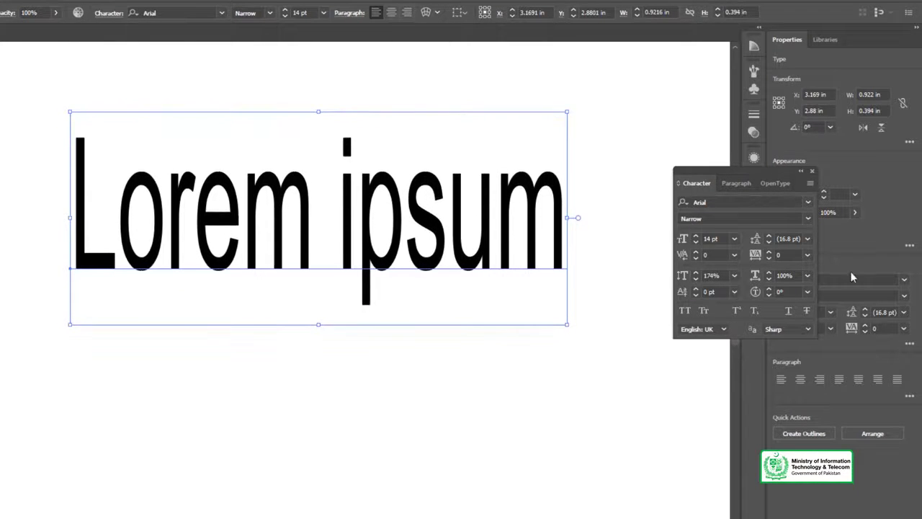
# Set the Horizontal Scale to 125% from the preset list.
pyautogui.click(807, 276)
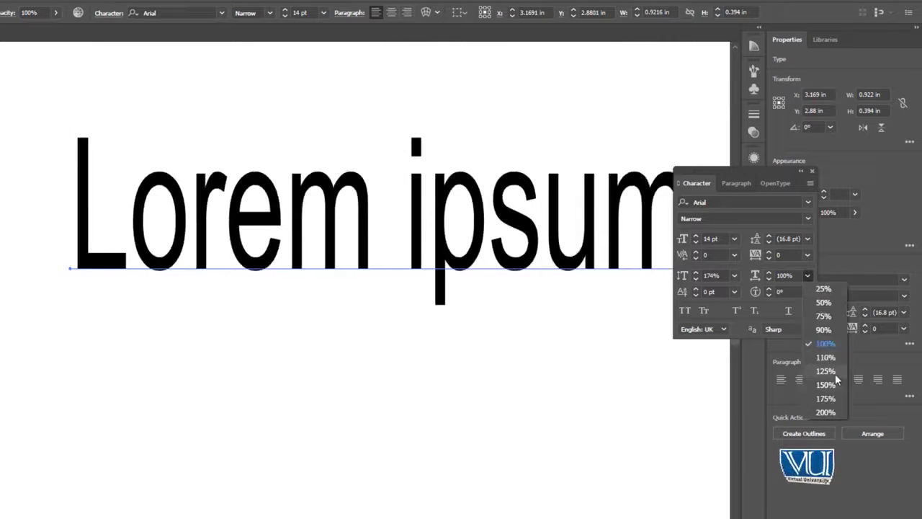
pyautogui.click(829, 371)
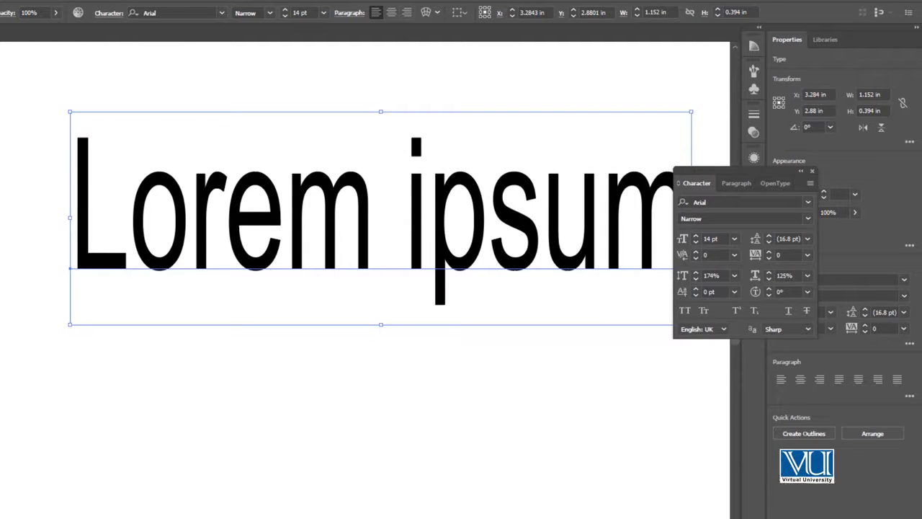
pyautogui.hscroll(5, 516, 272)
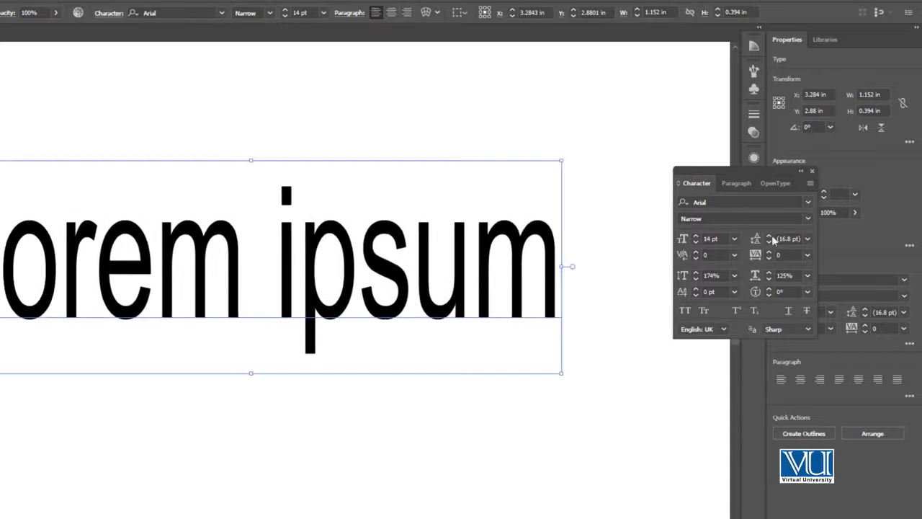
# Step the Lorem ipsum Horizontal Scale to 130%.
pyautogui.click(768, 273)
pyautogui.click(768, 273)
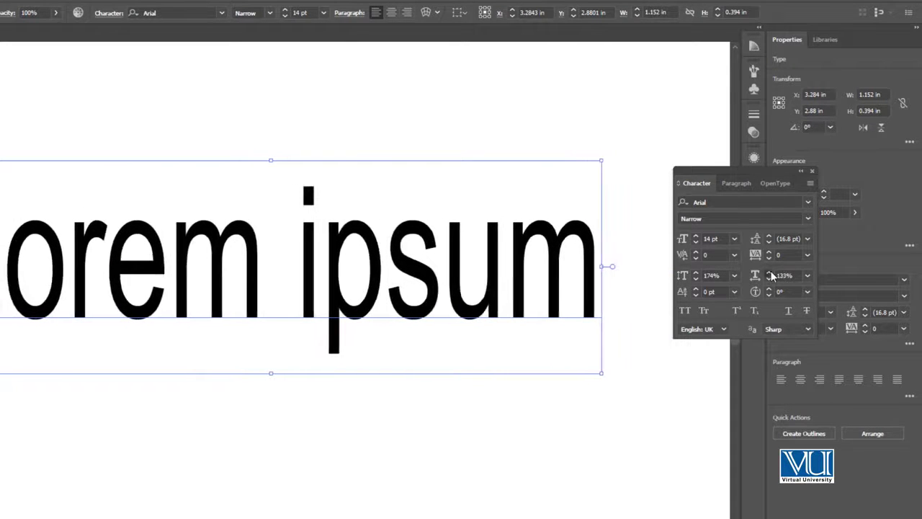
pyautogui.click(768, 278)
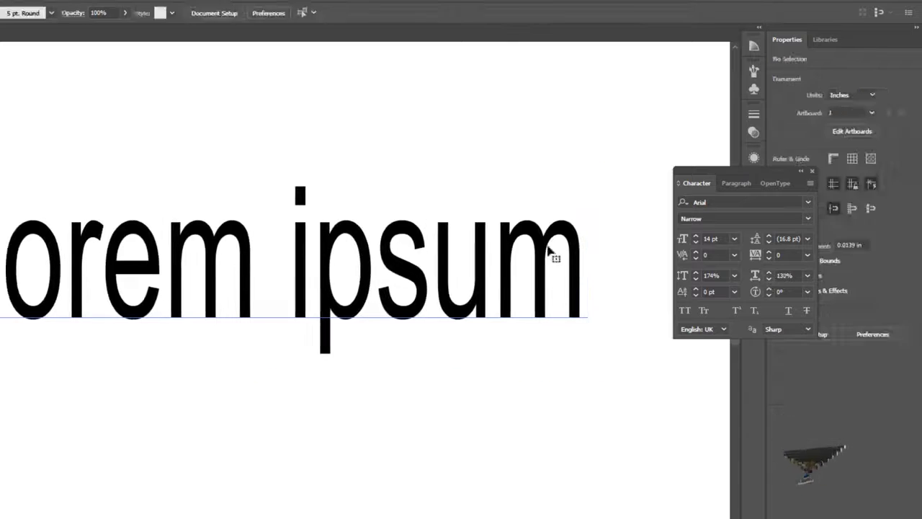
# Try Baseline Shift values up to 10 pt, return it to 0 pt, and deselect.
pyautogui.click(695, 288)
pyautogui.click(696, 288)
pyautogui.click(695, 288)
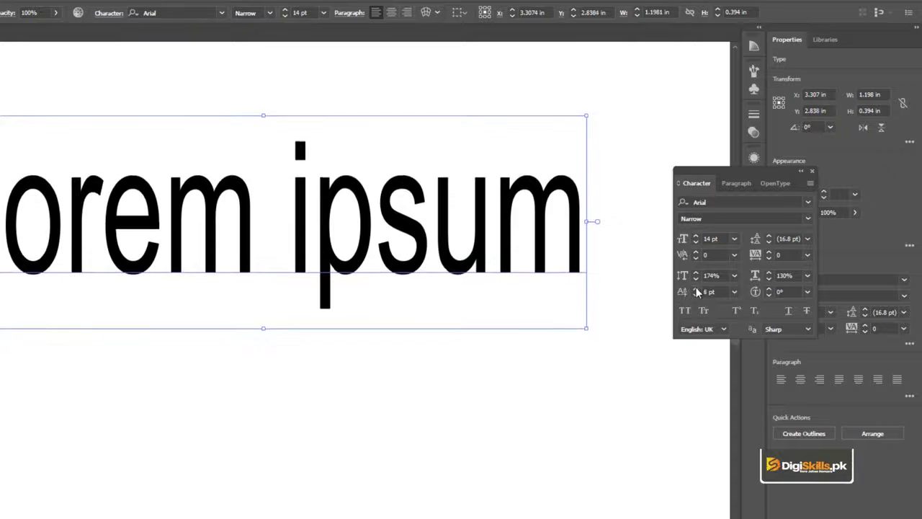
pyautogui.click(696, 288)
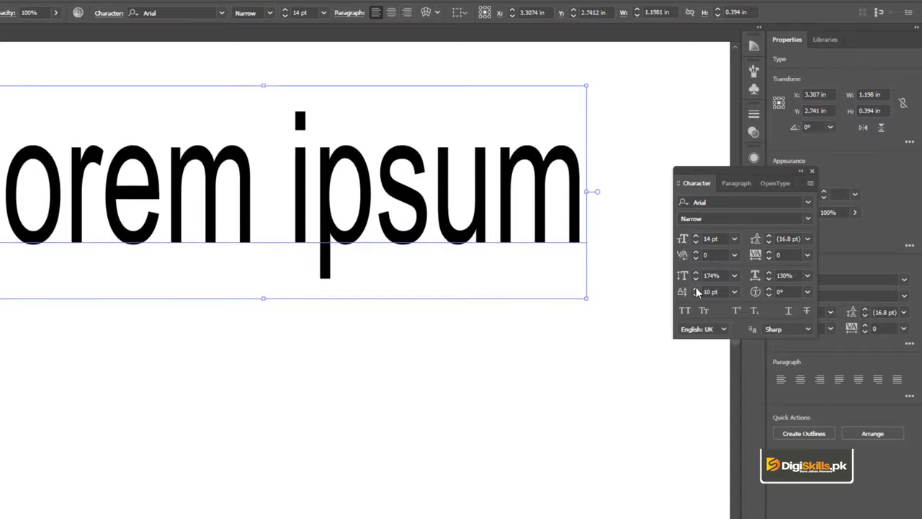
pyautogui.click(696, 293)
pyautogui.click(695, 293)
pyautogui.click(696, 294)
pyautogui.click(695, 294)
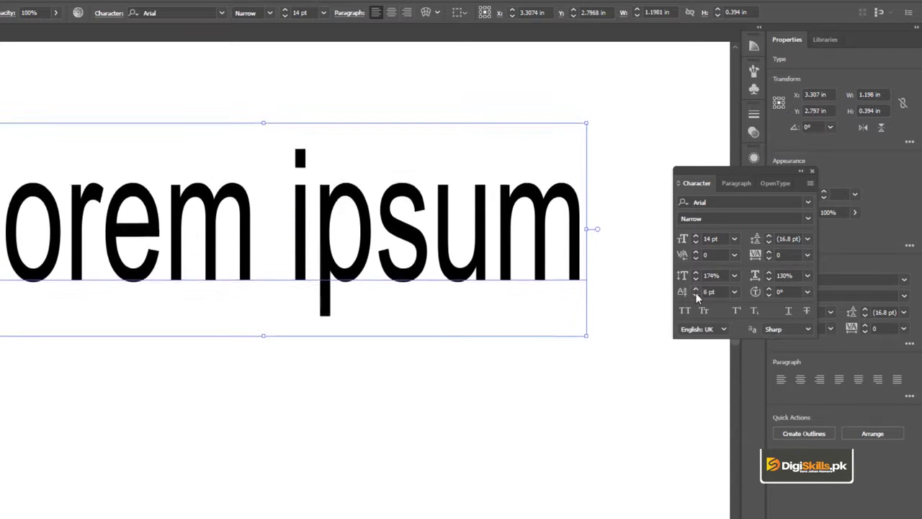
pyautogui.click(695, 295)
pyautogui.click(695, 295)
pyautogui.hotkey('ctrl', 'shift', 'a')
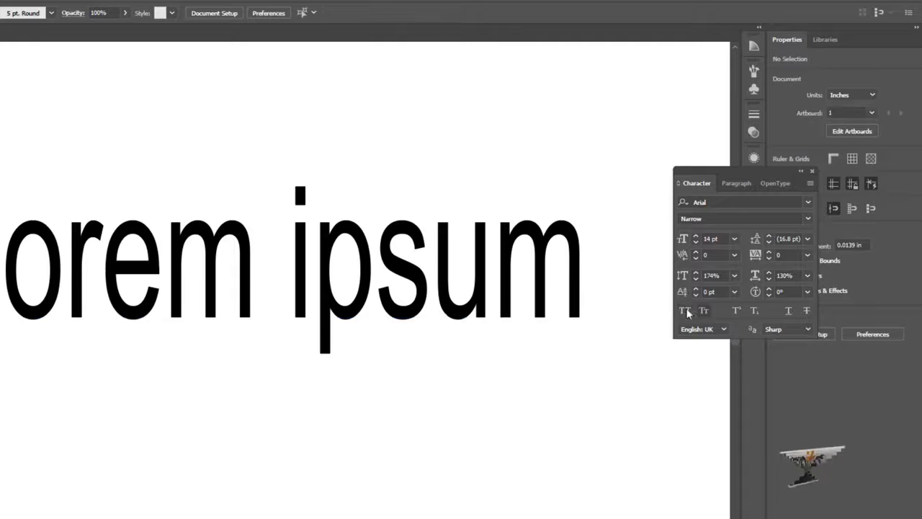
# Select the Lorem ipsum line, try All Caps, then set it to Small Caps.
pyautogui.click(273, 245)
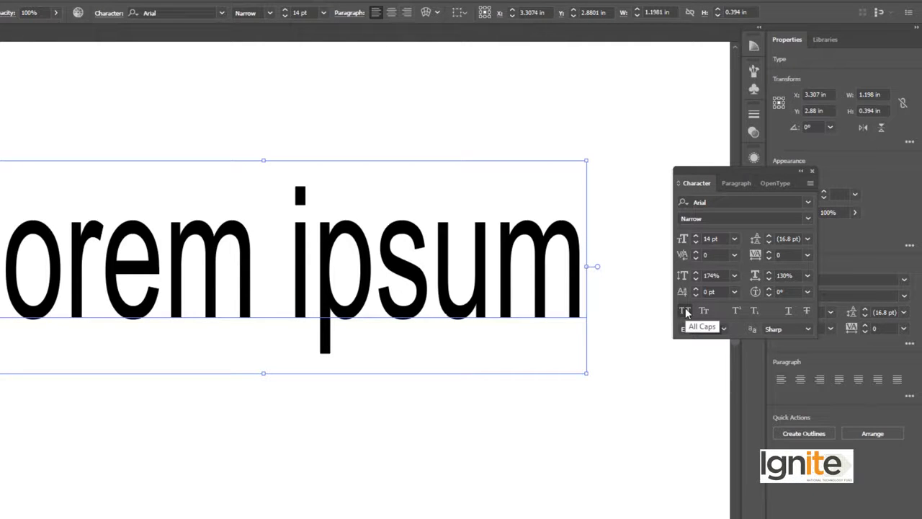
pyautogui.click(684, 310)
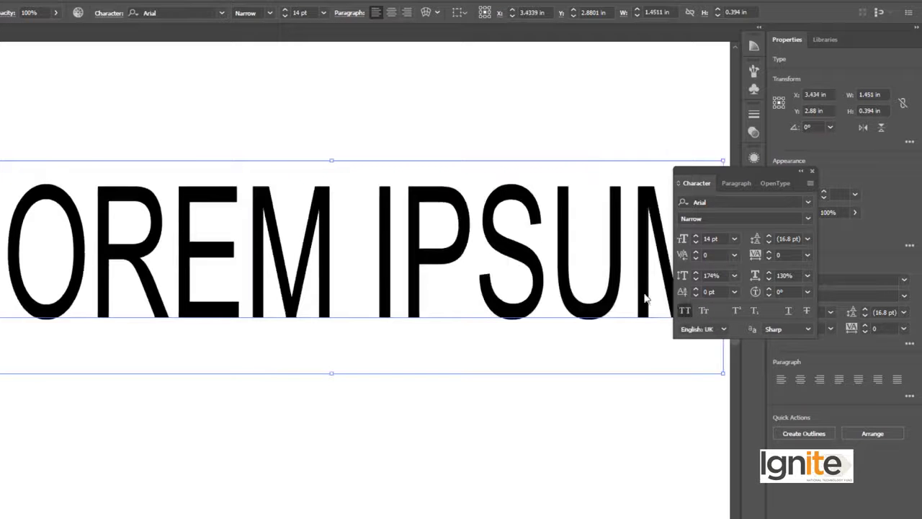
pyautogui.hscroll(3, 238, 200)
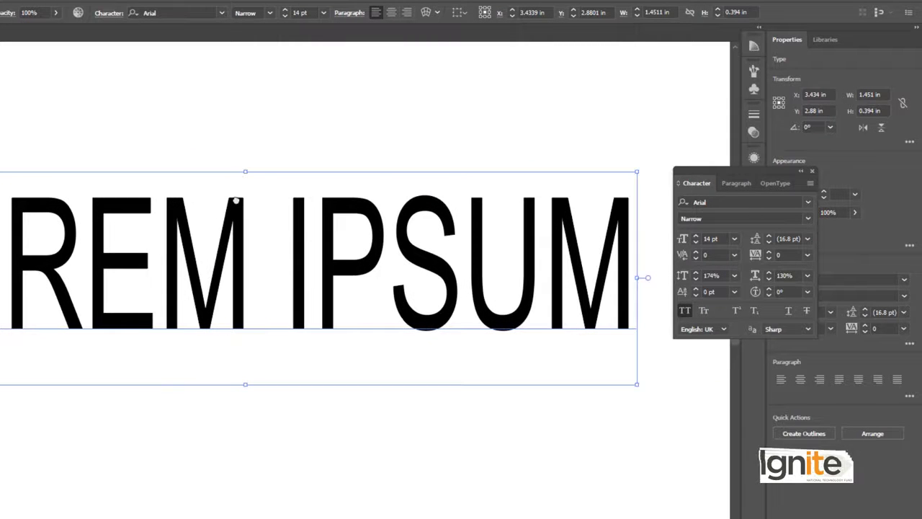
pyautogui.click(704, 312)
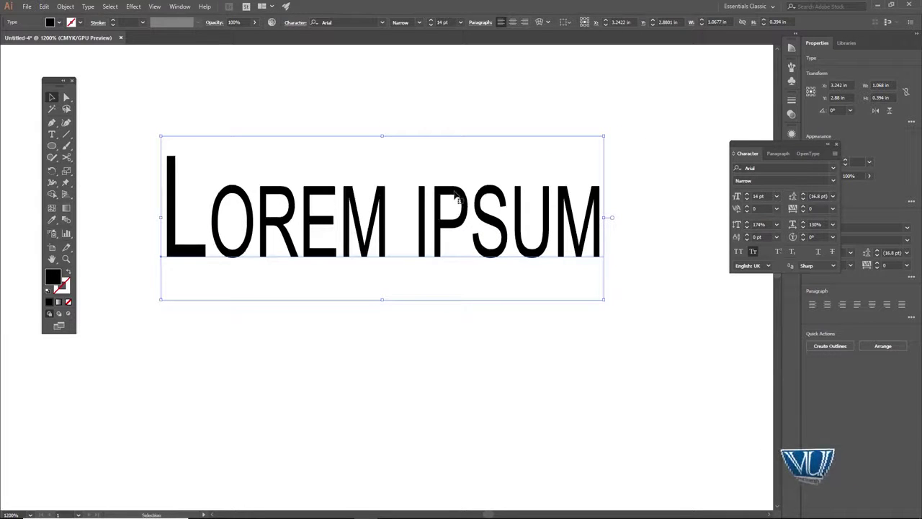
# Delete the LOREM IPSUM text and type a new 'x2+y2' text object near the view centre.
pyautogui.press('Delete')
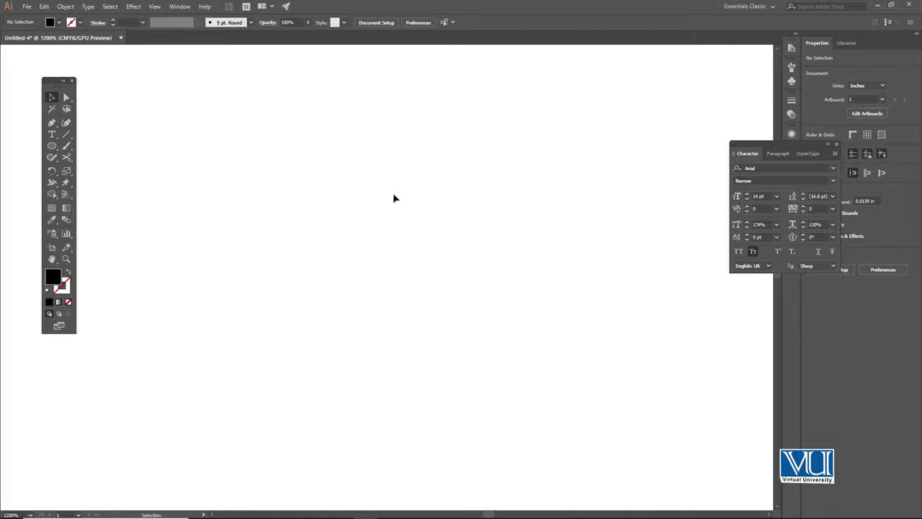
pyautogui.press('t')
pyautogui.click(394, 194)
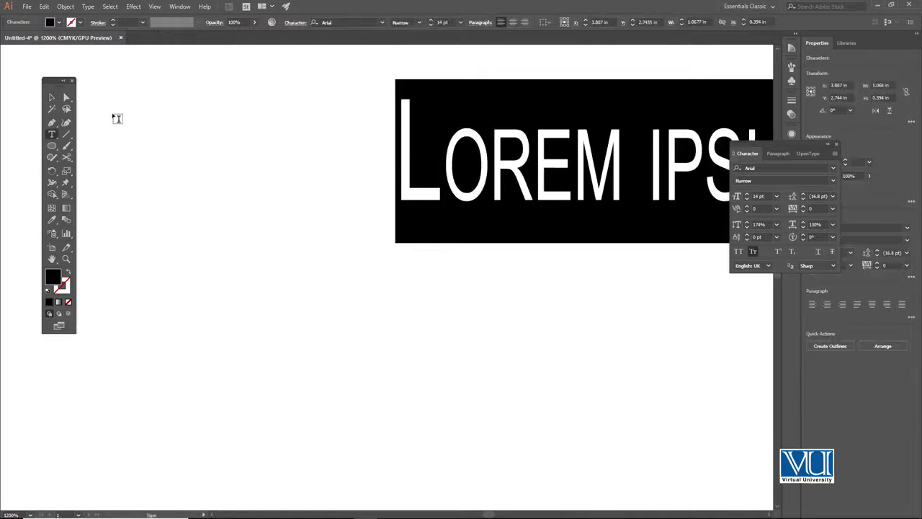
pyautogui.write('x2')
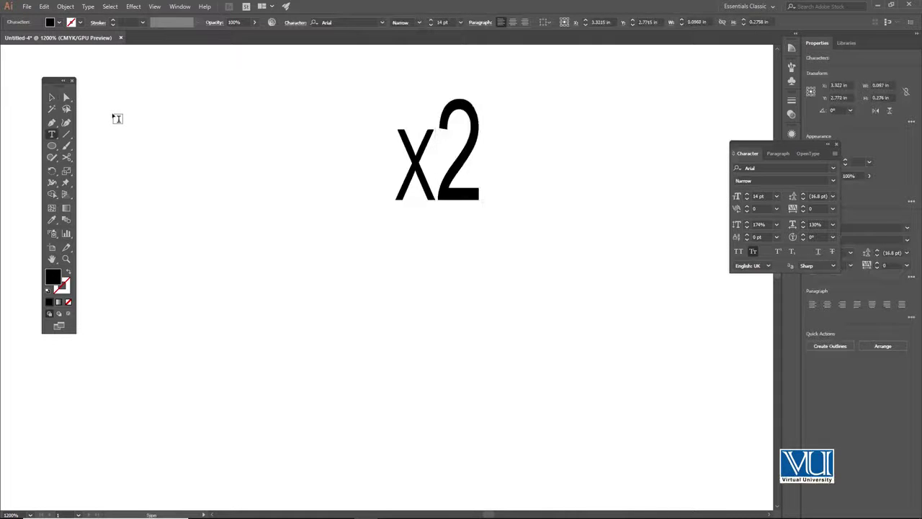
pyautogui.write('+')
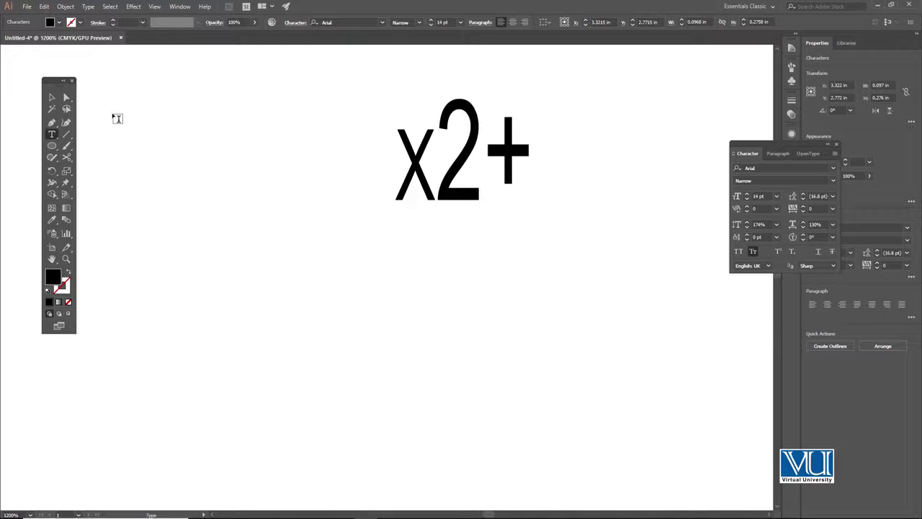
pyautogui.write('y2')
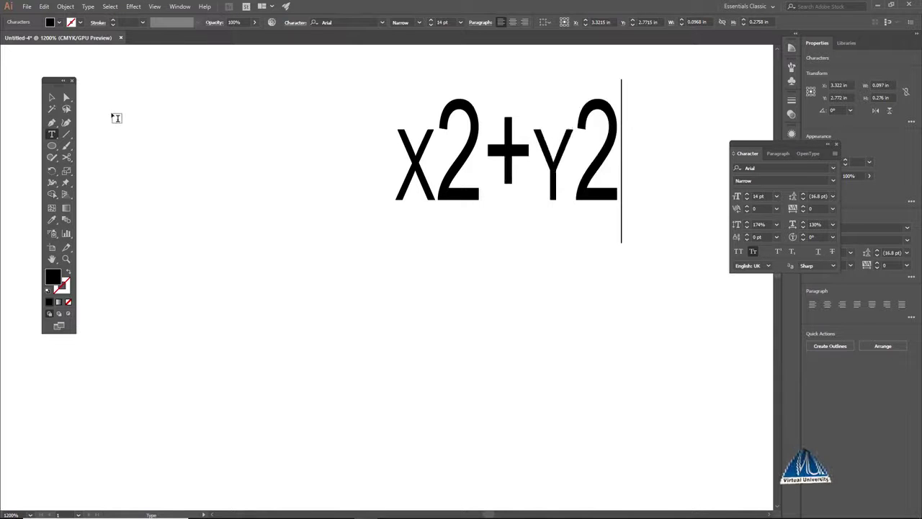
pyautogui.click(51, 96)
pyautogui.click(395, 154)
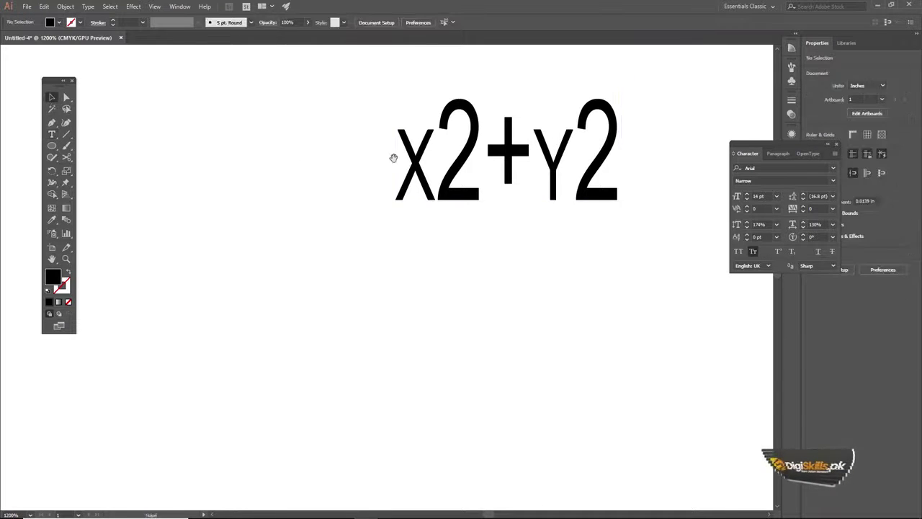
pyautogui.moveTo(396, 154); pyautogui.dragTo(303, 186)
# Make both 2s in x2+y2 superscript so it reads x²+y².
pyautogui.click(338, 189)
pyautogui.press('t')
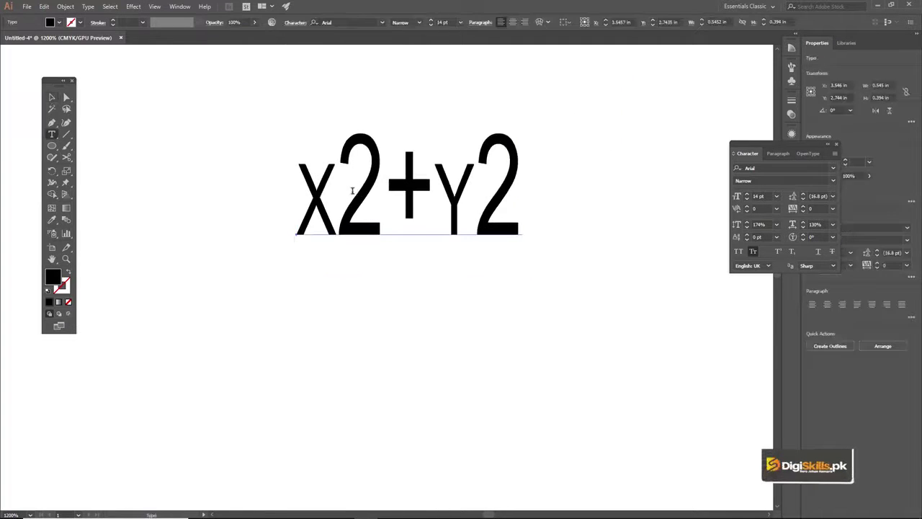
pyautogui.moveTo(366, 193); pyautogui.dragTo(359, 190)
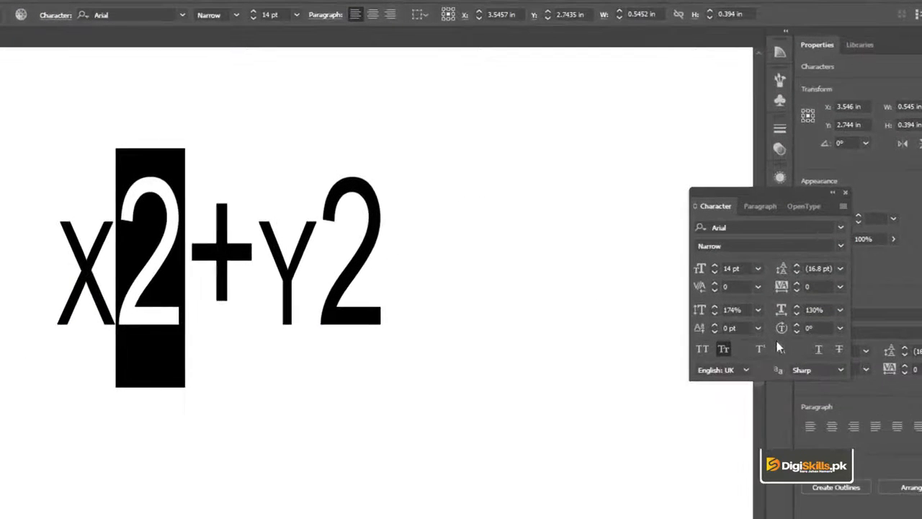
pyautogui.click(759, 351)
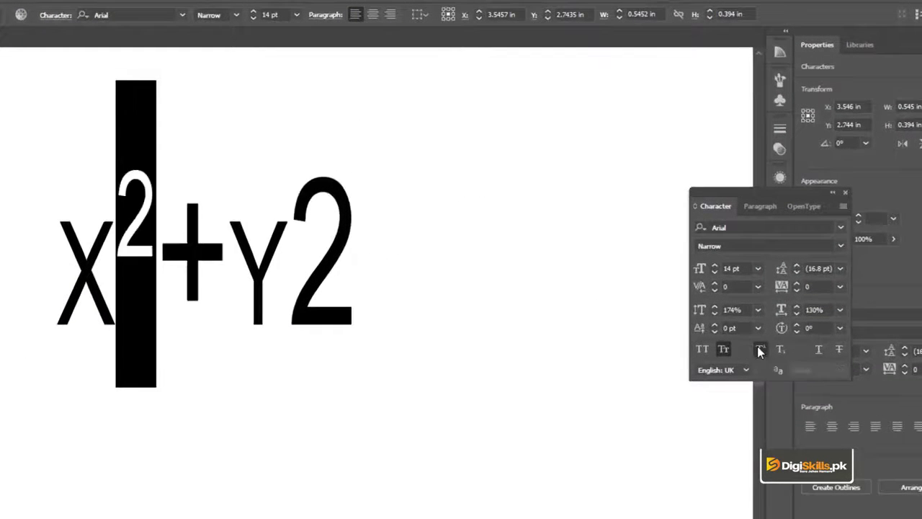
pyautogui.moveTo(287, 270); pyautogui.dragTo(353, 268)
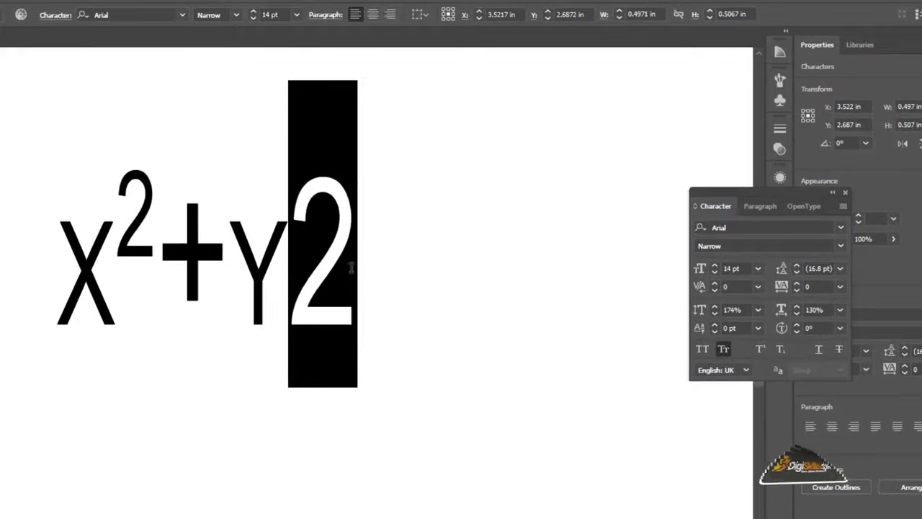
pyautogui.click(759, 349)
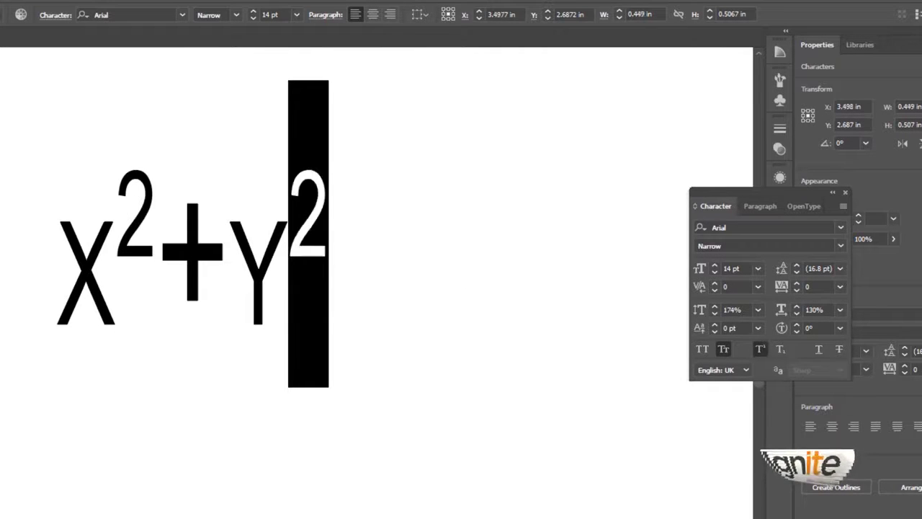
pyautogui.press('Escape')
pyautogui.click(121, 210)
pyautogui.click(143, 193)
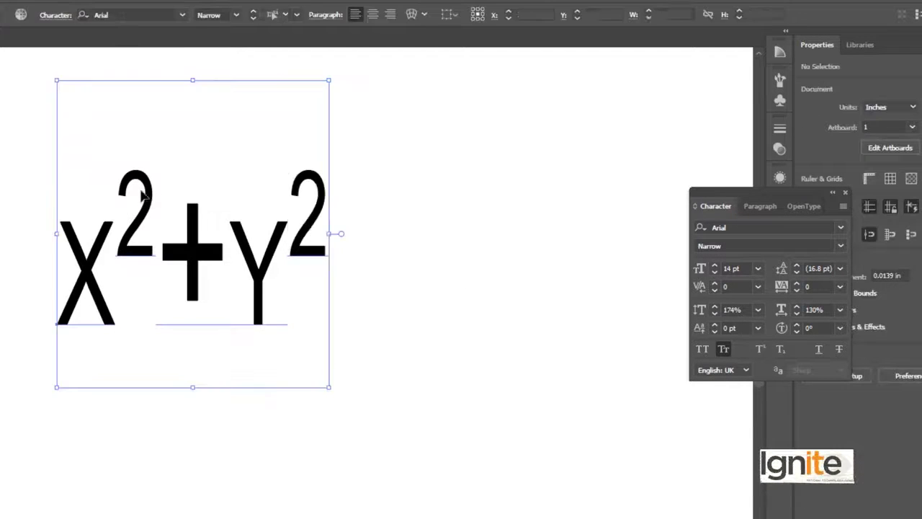
# Delete the x²+y² sample and type a new 'O2' text object.
pyautogui.press('Delete')
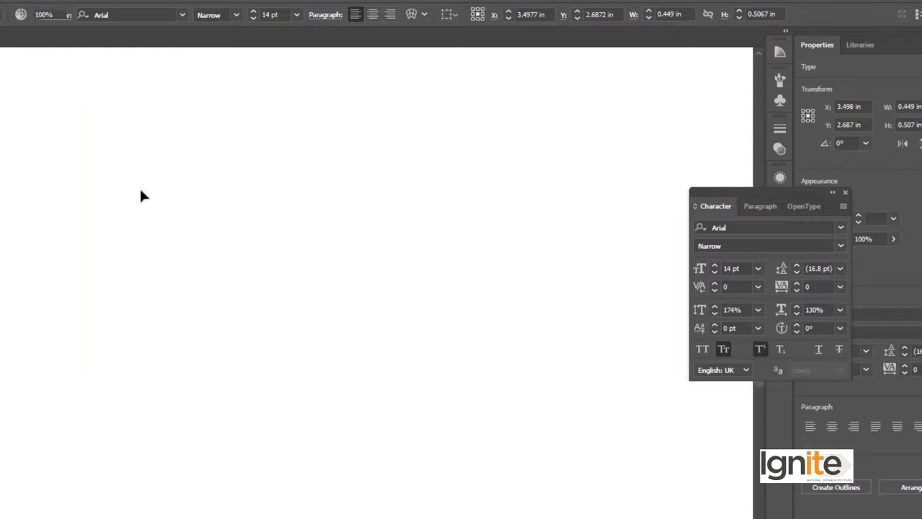
pyautogui.press('t')
pyautogui.click(83, 257)
pyautogui.write('O')
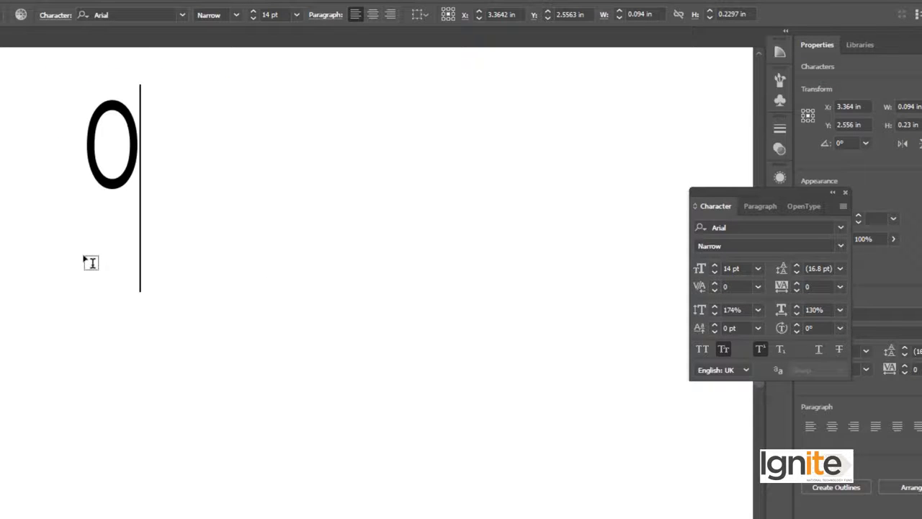
pyautogui.write('2')
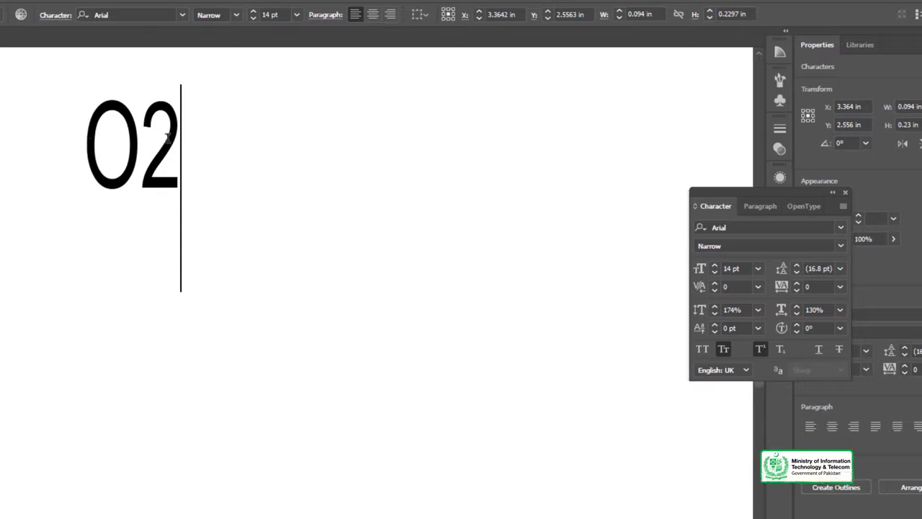
# Turn superscript off for the 2 in O2, apply Subscript, then remove it.
pyautogui.moveTo(148, 177); pyautogui.dragTo(187, 165)
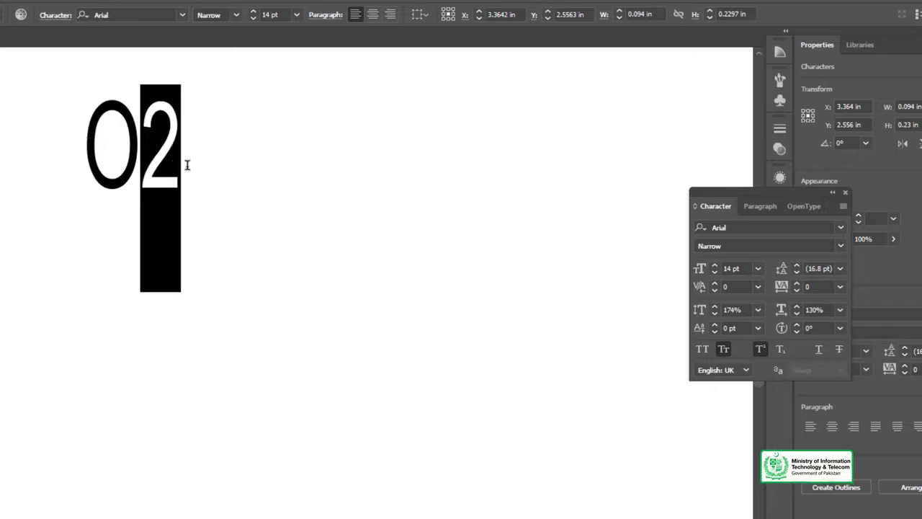
pyautogui.click(760, 350)
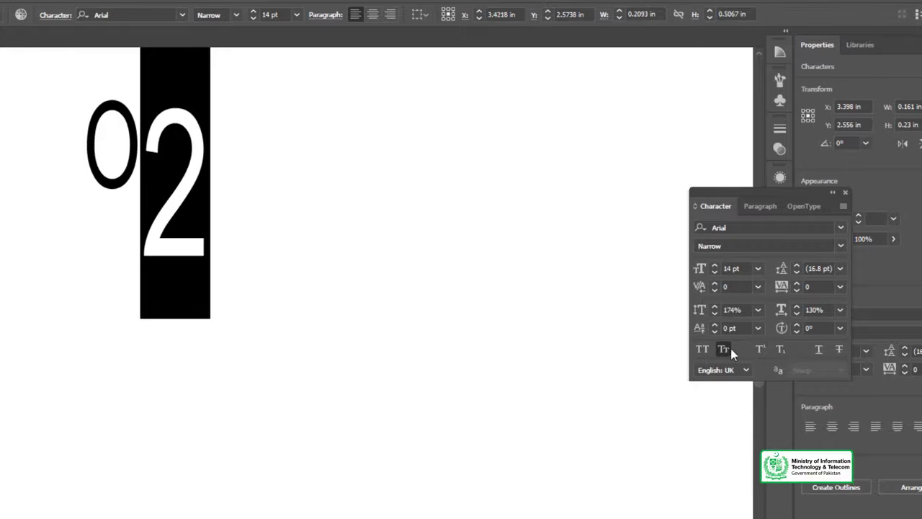
pyautogui.click(780, 350)
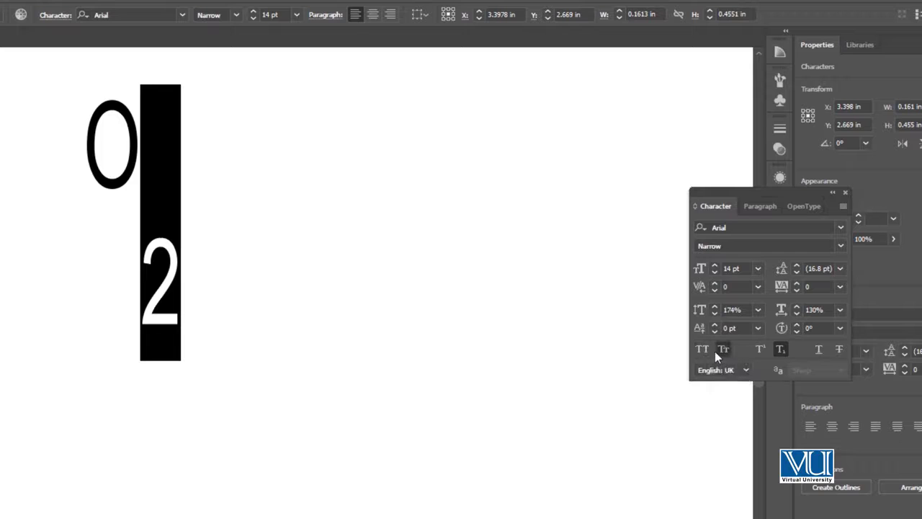
pyautogui.click(780, 350)
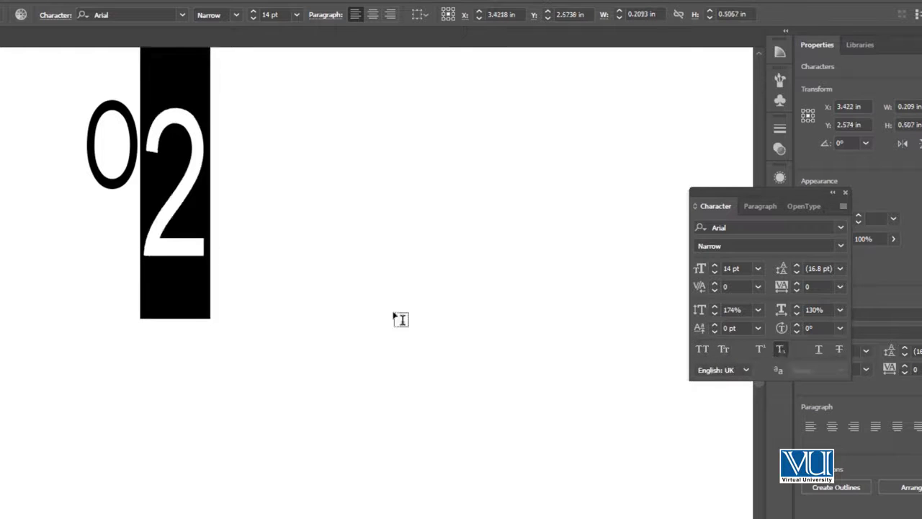
# Move the O2 sample down and right, then delete it.
pyautogui.press('Escape')
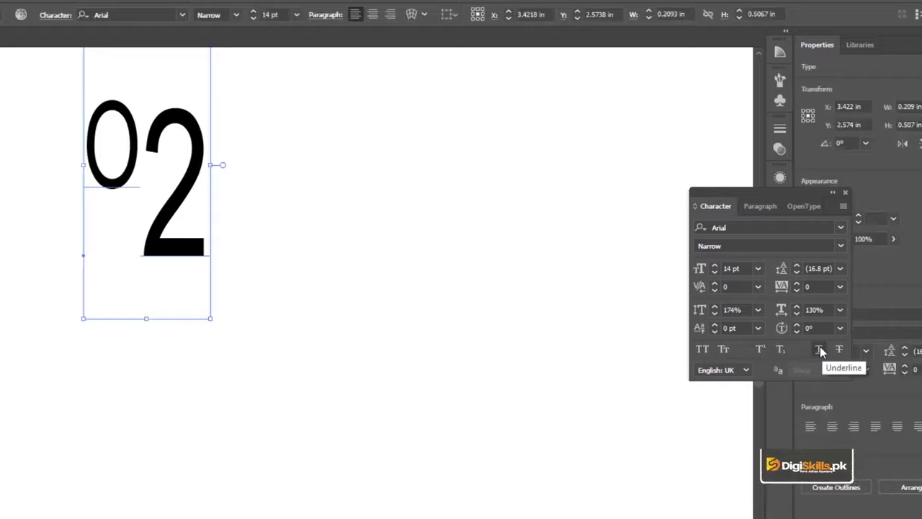
pyautogui.click(266, 172)
pyautogui.moveTo(184, 177); pyautogui.dragTo(198, 211)
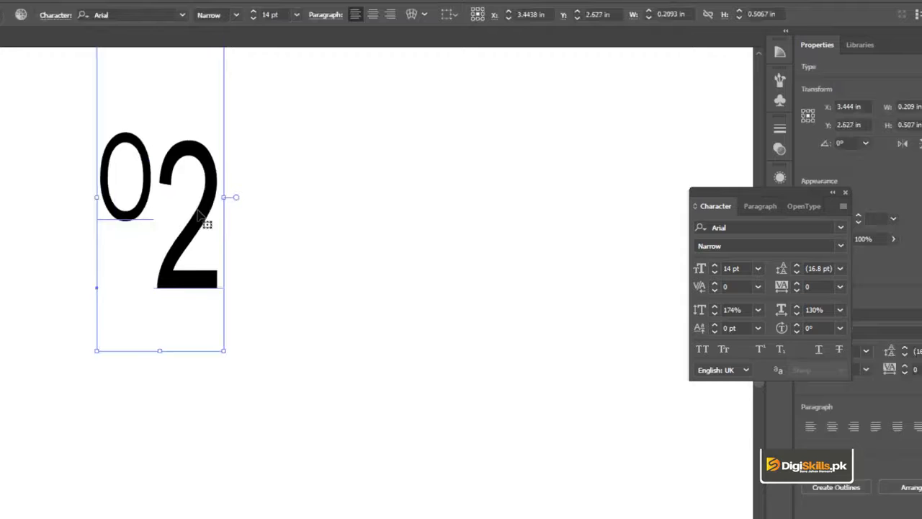
pyautogui.press('Delete')
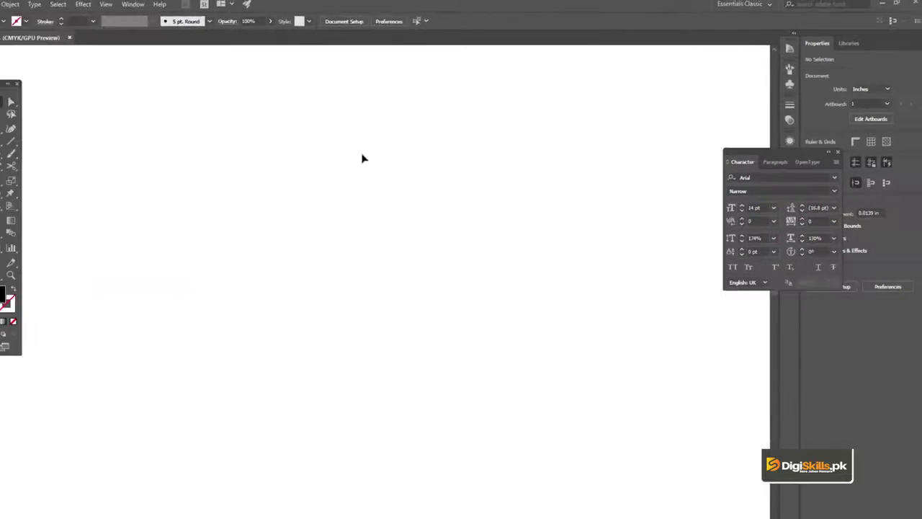
# Place a new Lorem ipsum placeholder line and nudge it slightly right and up.
pyautogui.press('t')
pyautogui.click(354, 159)
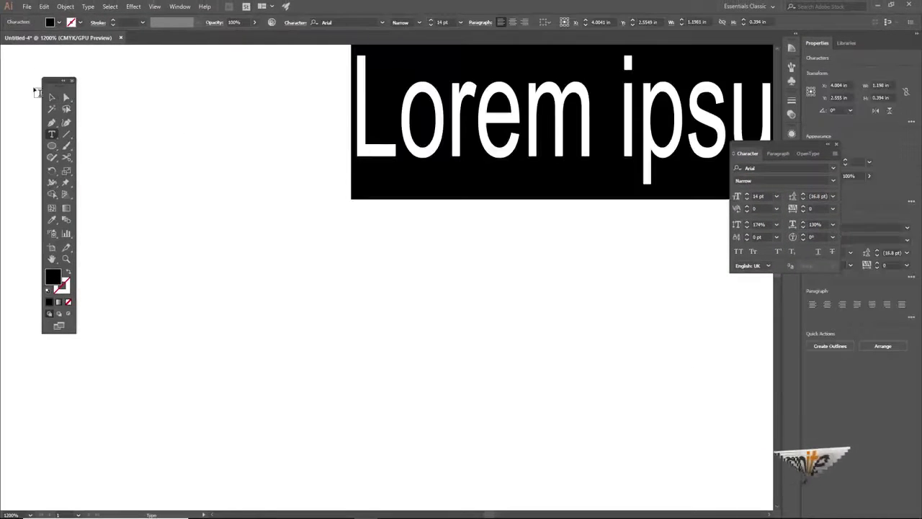
pyautogui.press('Escape')
pyautogui.moveTo(434, 113); pyautogui.dragTo(190, 241)
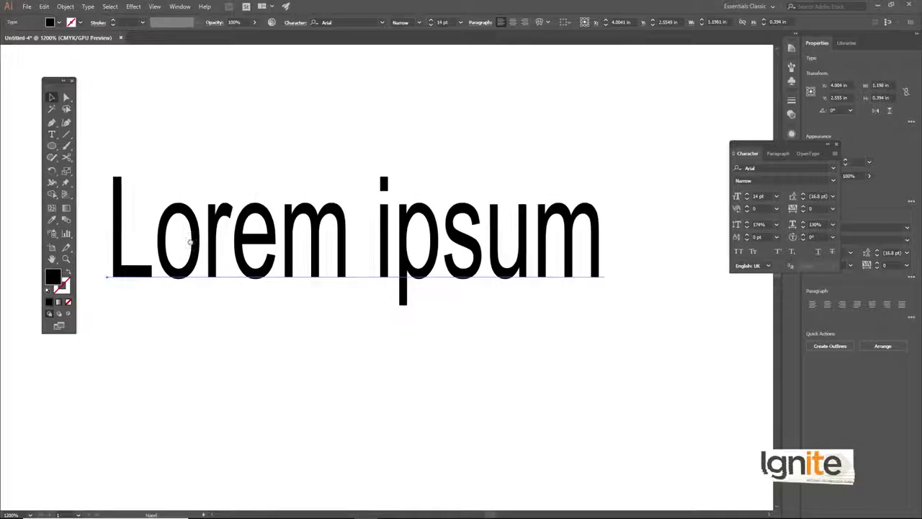
pyautogui.moveTo(460, 223); pyautogui.dragTo(507, 214)
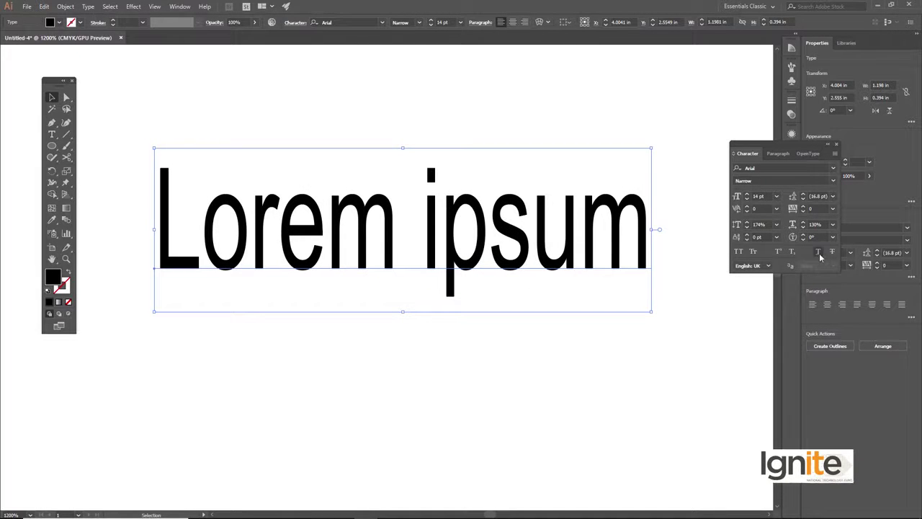